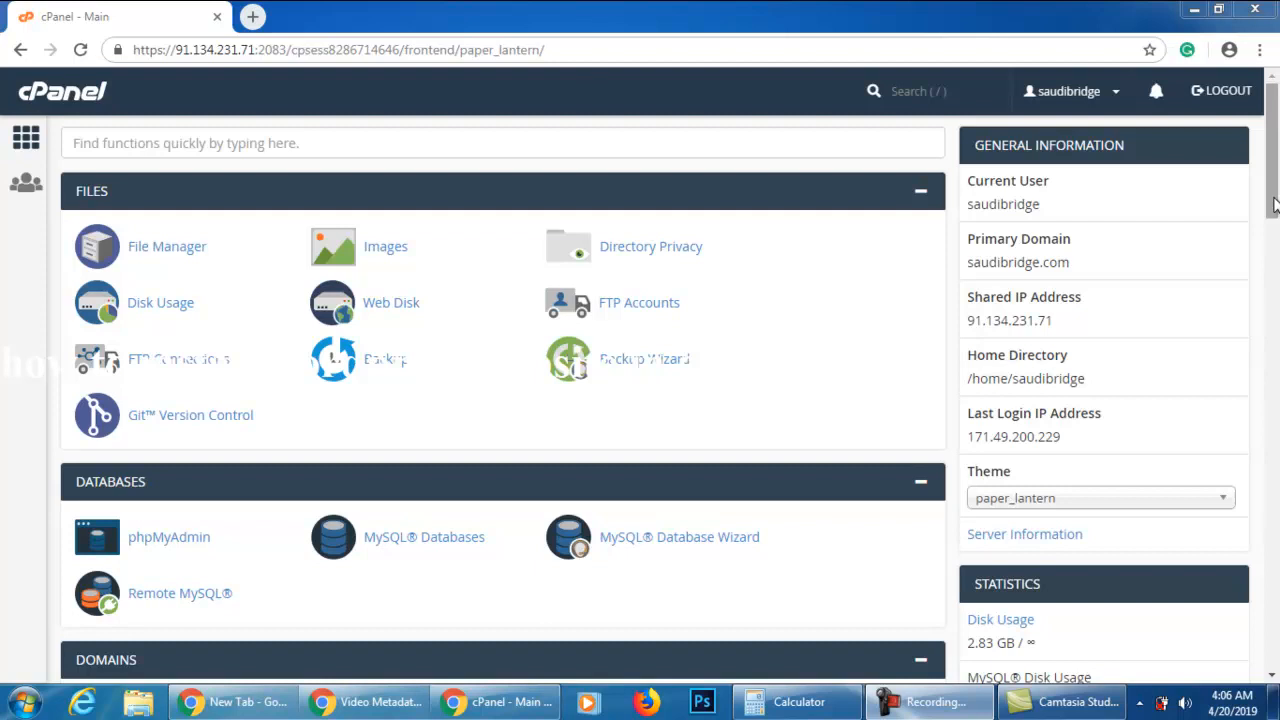
Open the Softaculous Apps Installer from the Software section of cPanel
mouse_move(1270, 166)
mouse_down()
mouse_move(1272, 218)
mouse_move(1263, 143)
mouse_up()
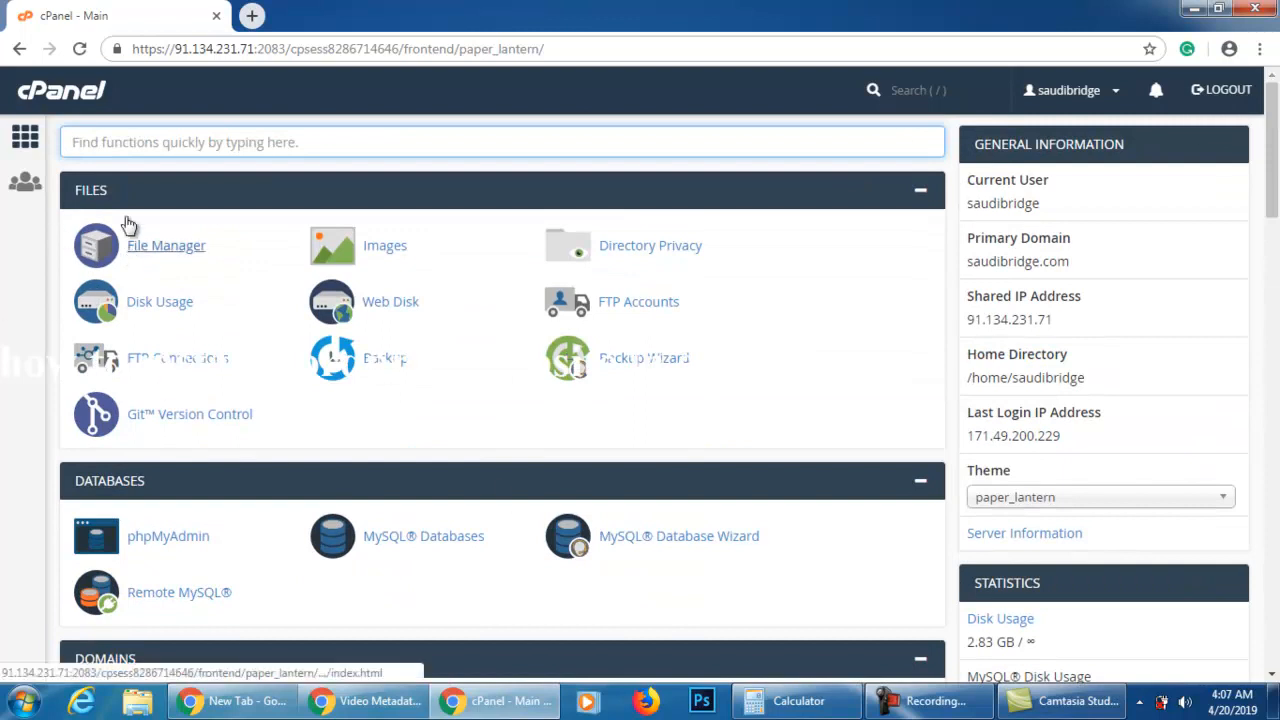
scroll(177, 457, down, 4)
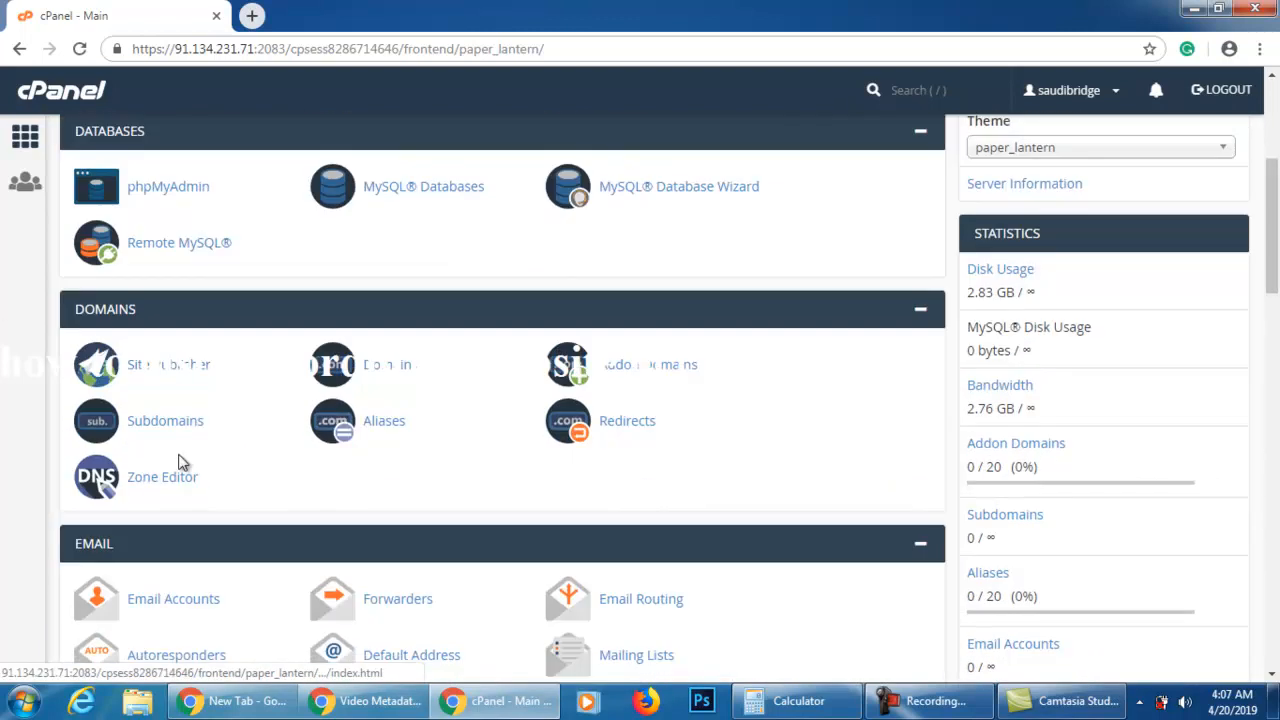
scroll(181, 462, down, 6)
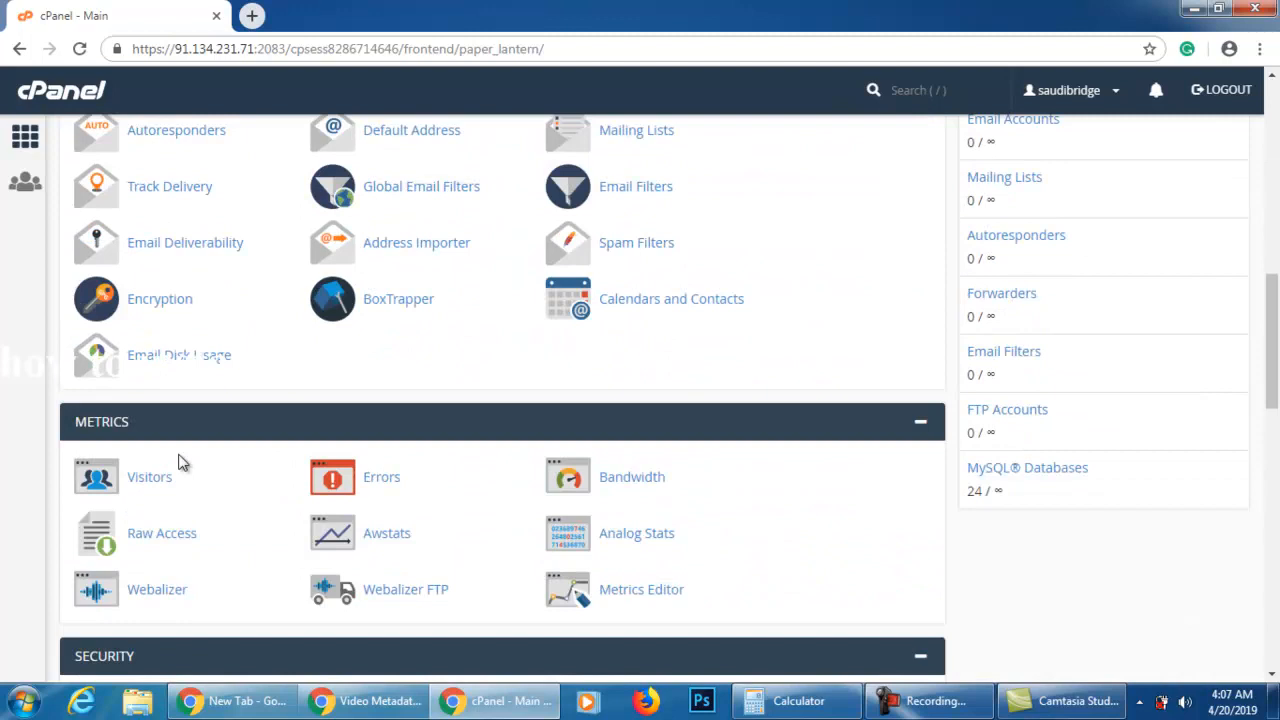
scroll(181, 462, down, 4)
scroll(181, 462, up, 2)
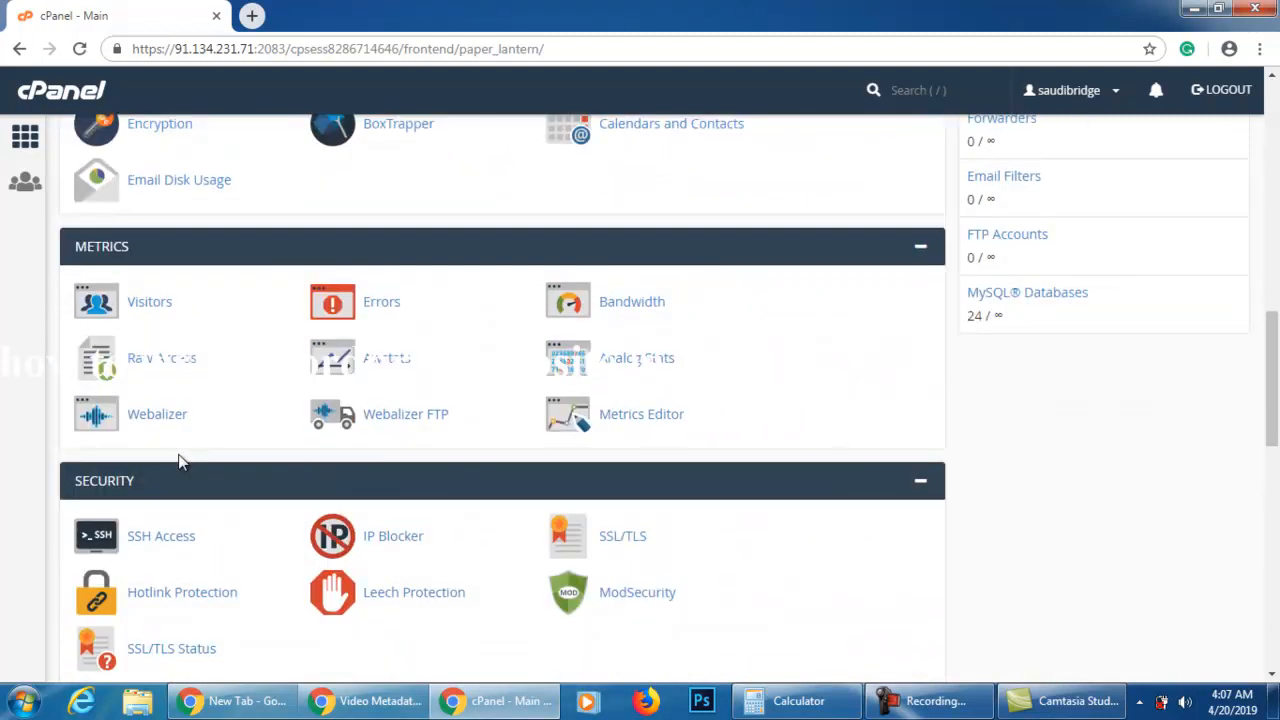
scroll(181, 462, down, 5)
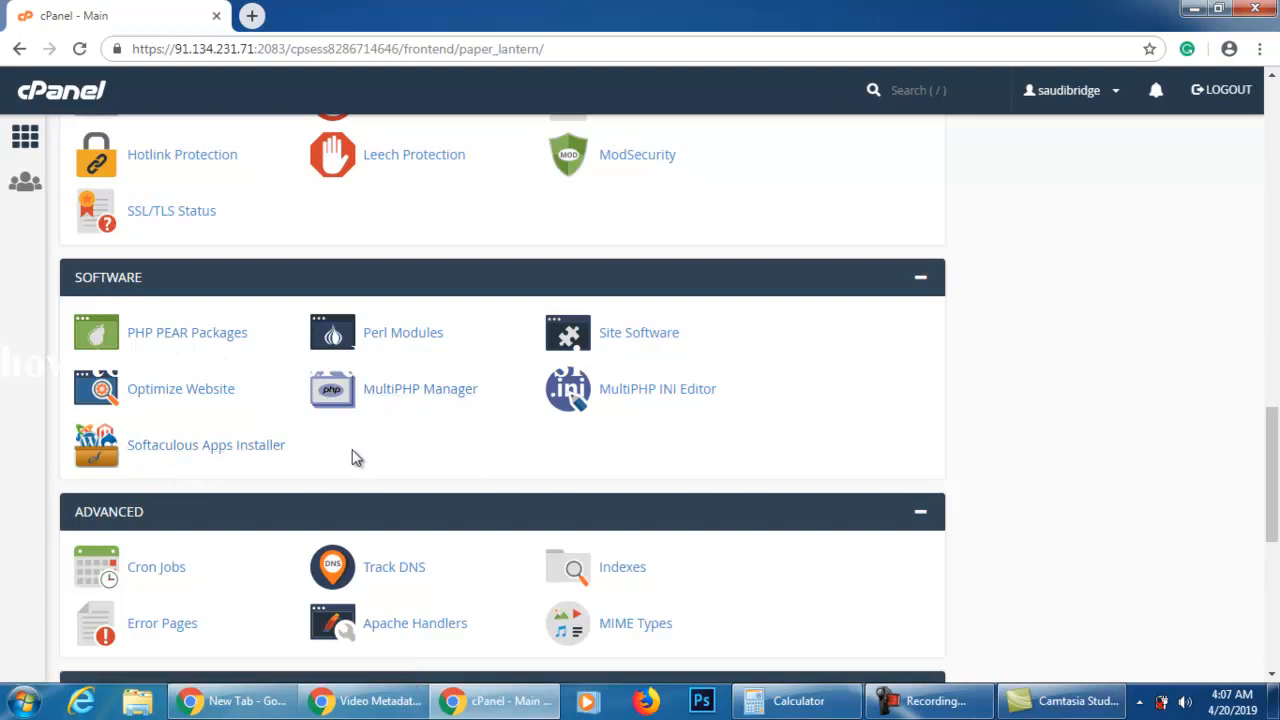
click(242, 455)
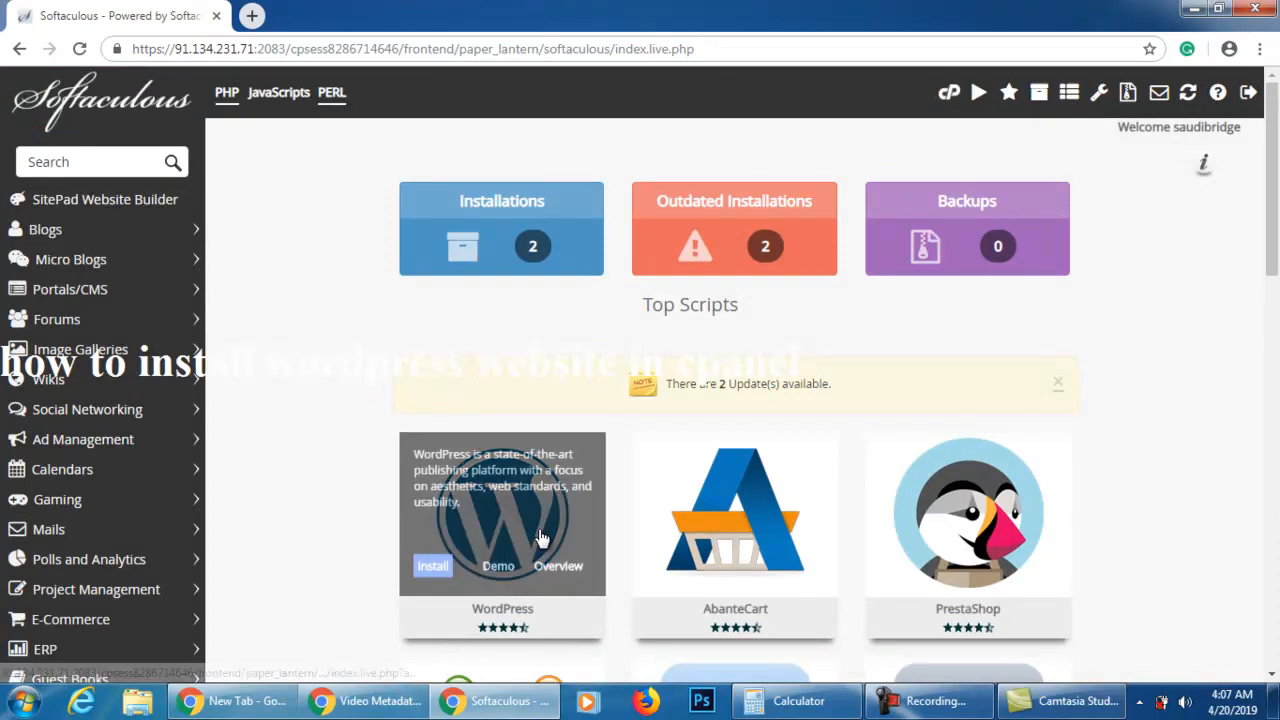
scroll(440, 287, down, 3)
click(433, 306)
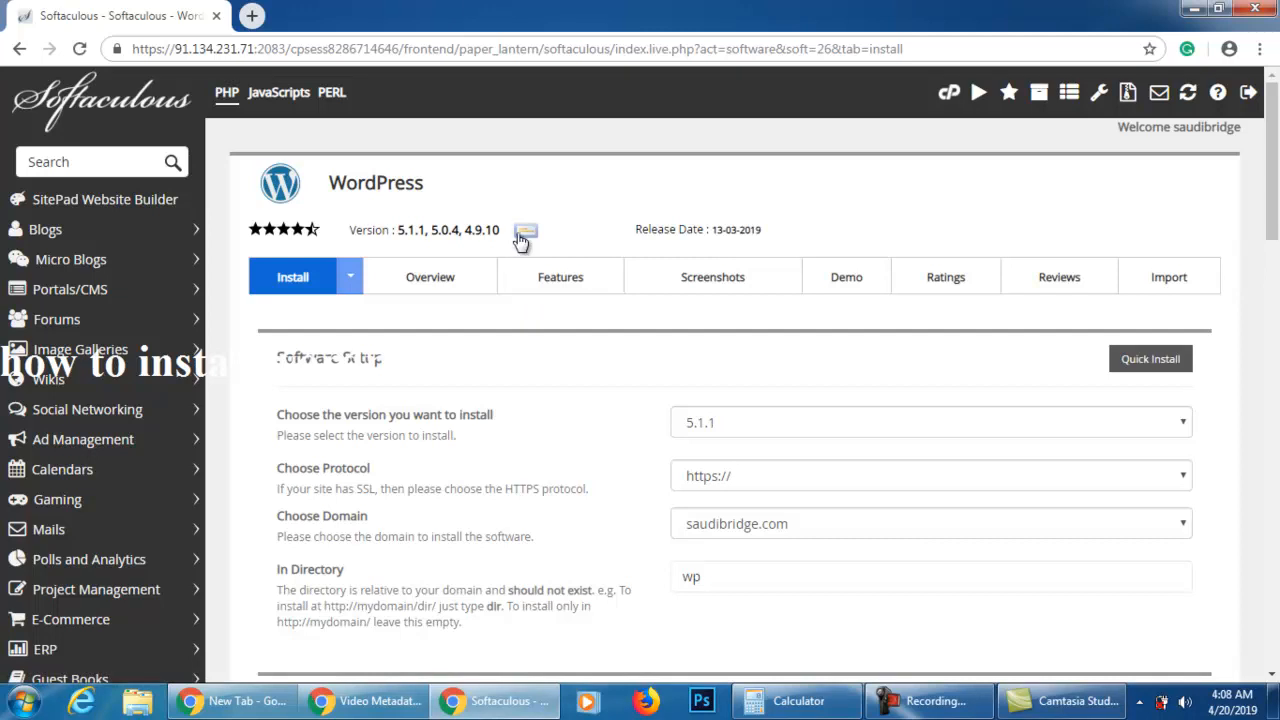
click(802, 424)
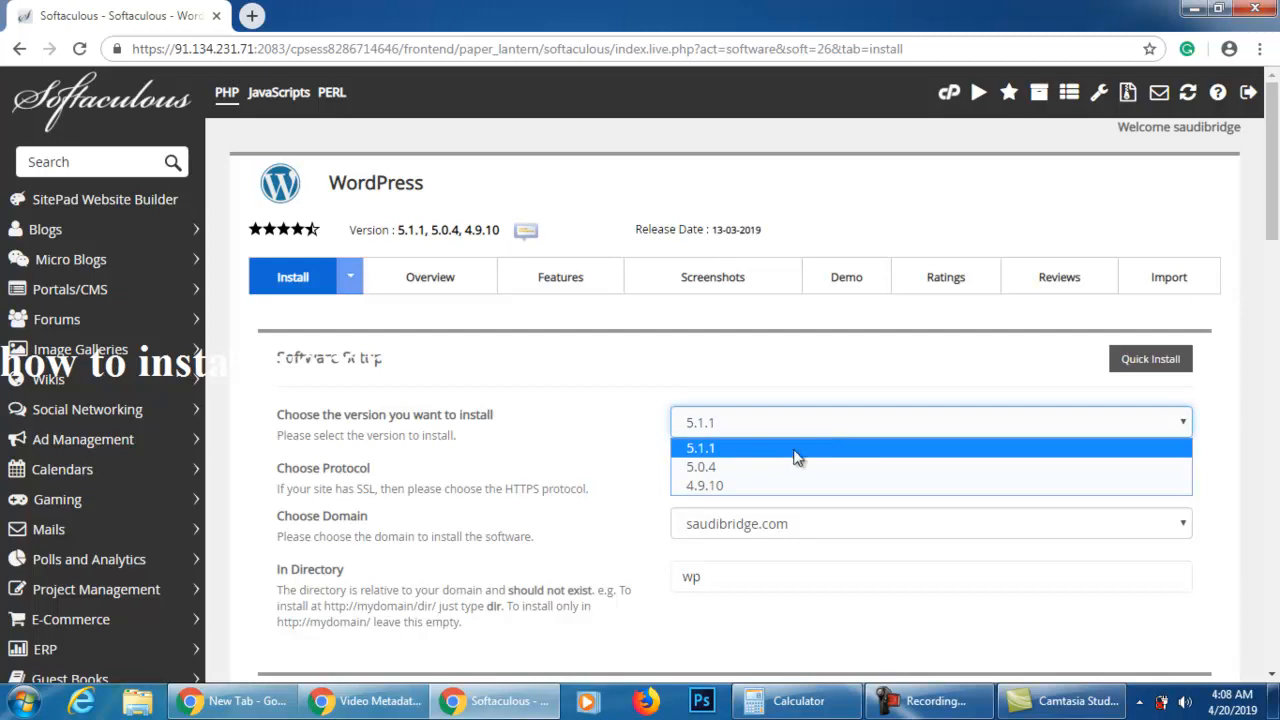
click(794, 448)
scroll(795, 452, down, 1)
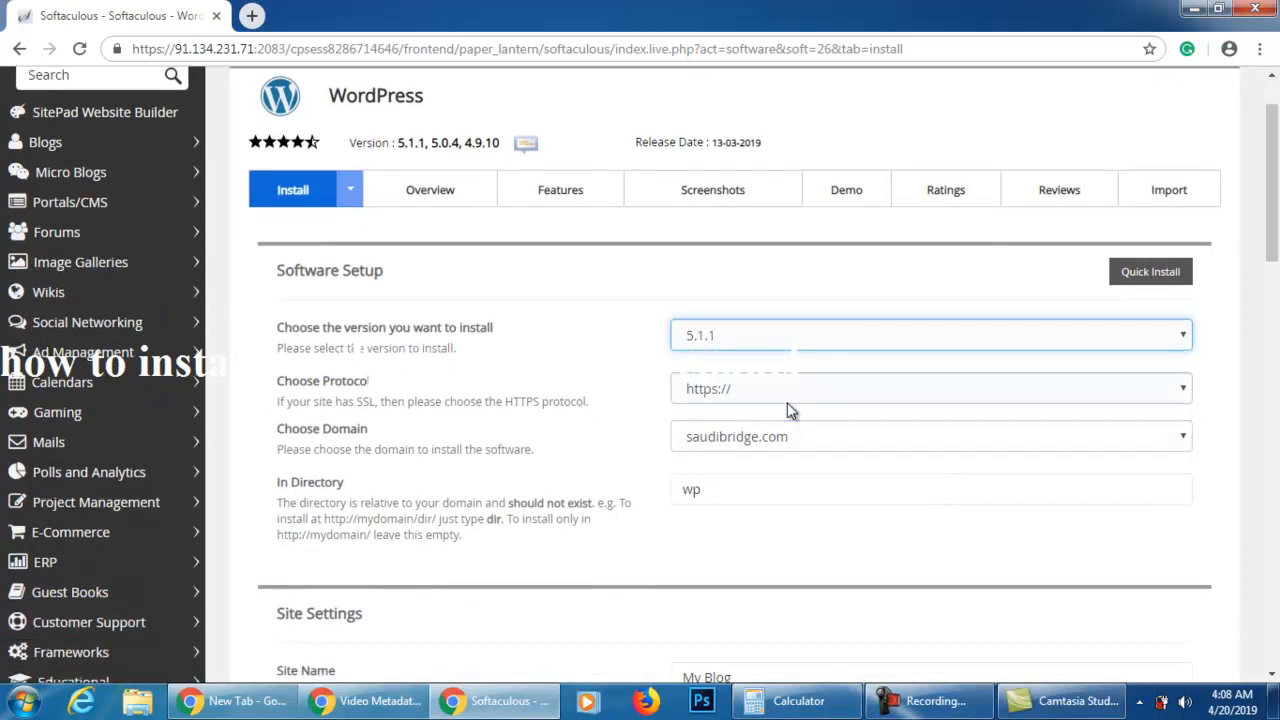
click(800, 394)
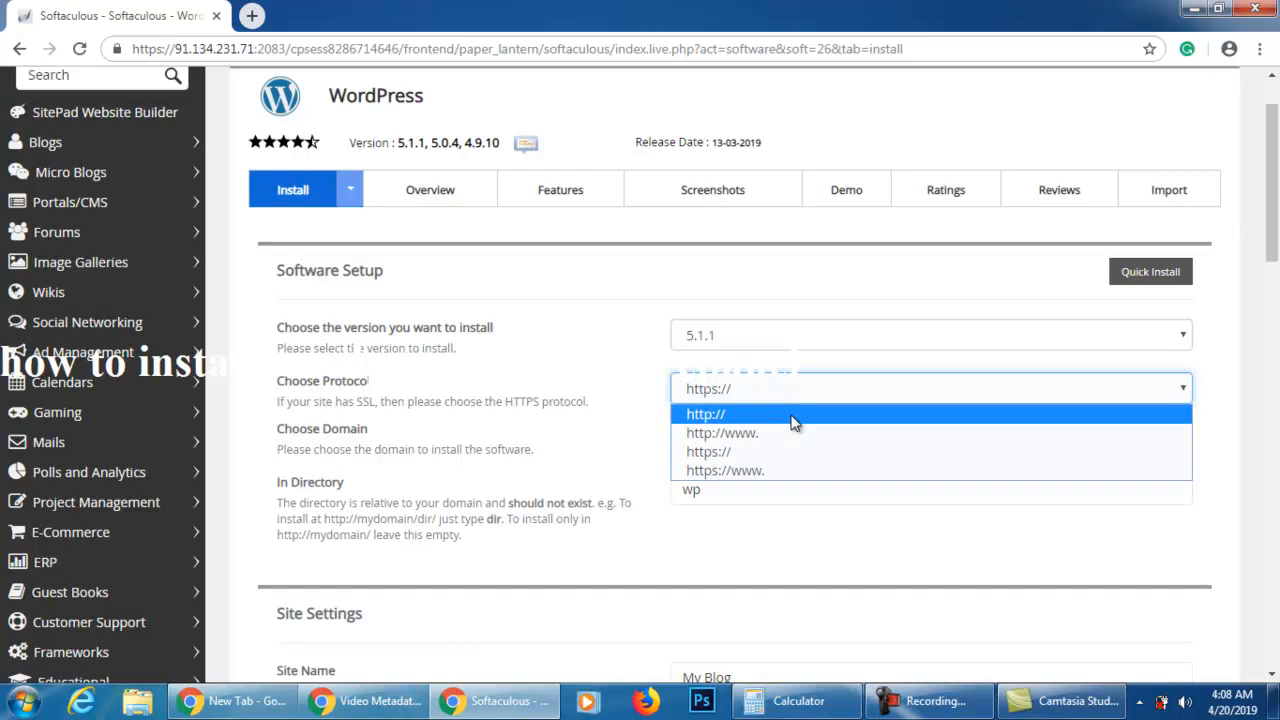
click(792, 418)
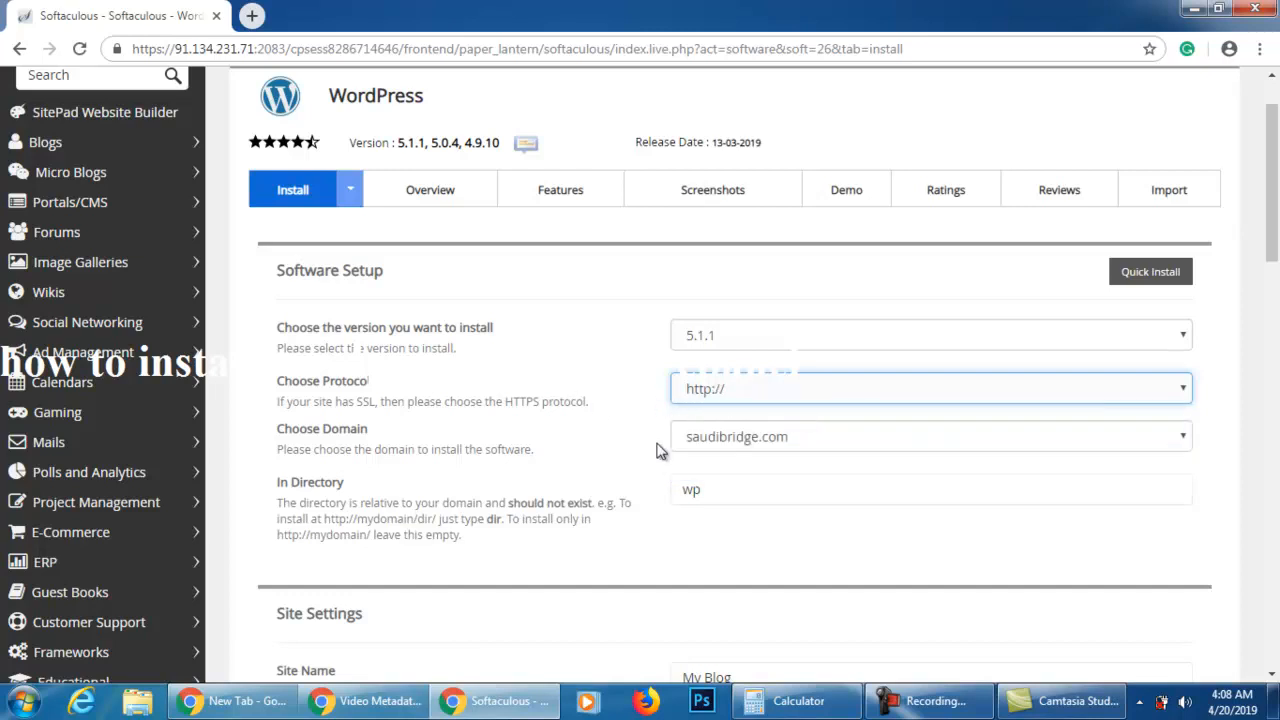
Replace the default installation directory with 002n
scroll(757, 438, down, 1)
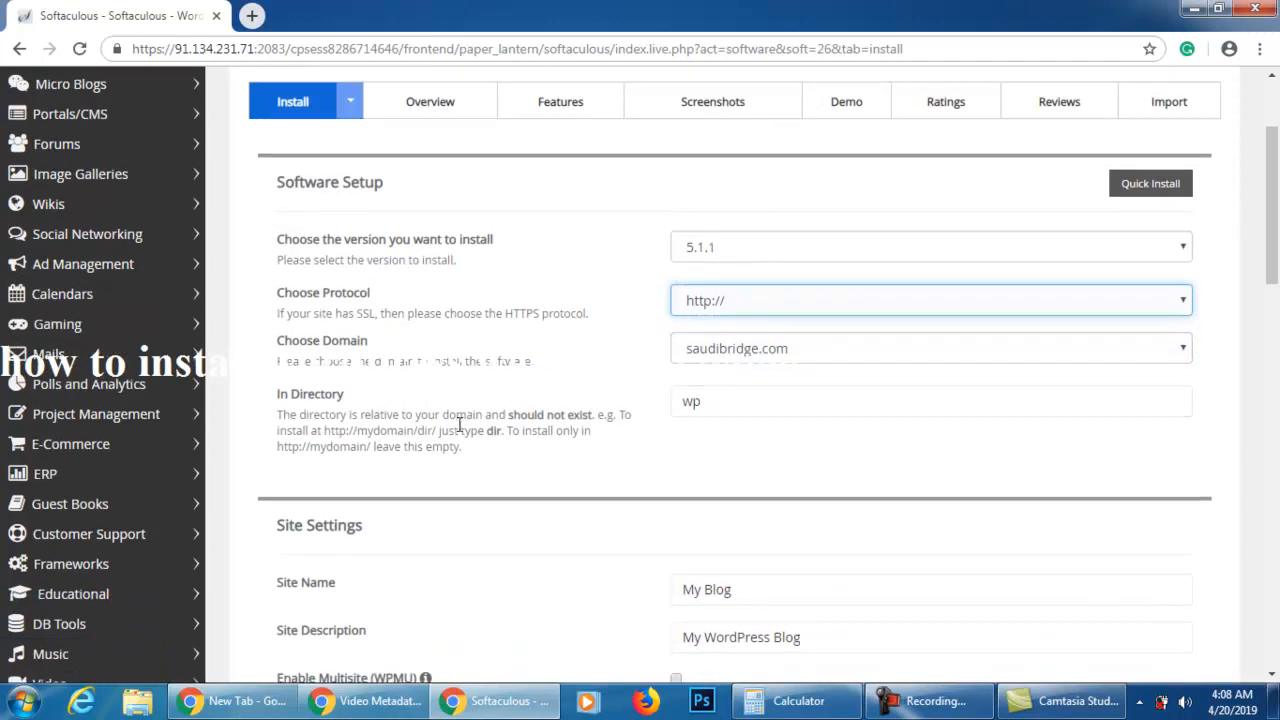
double_click(695, 405)
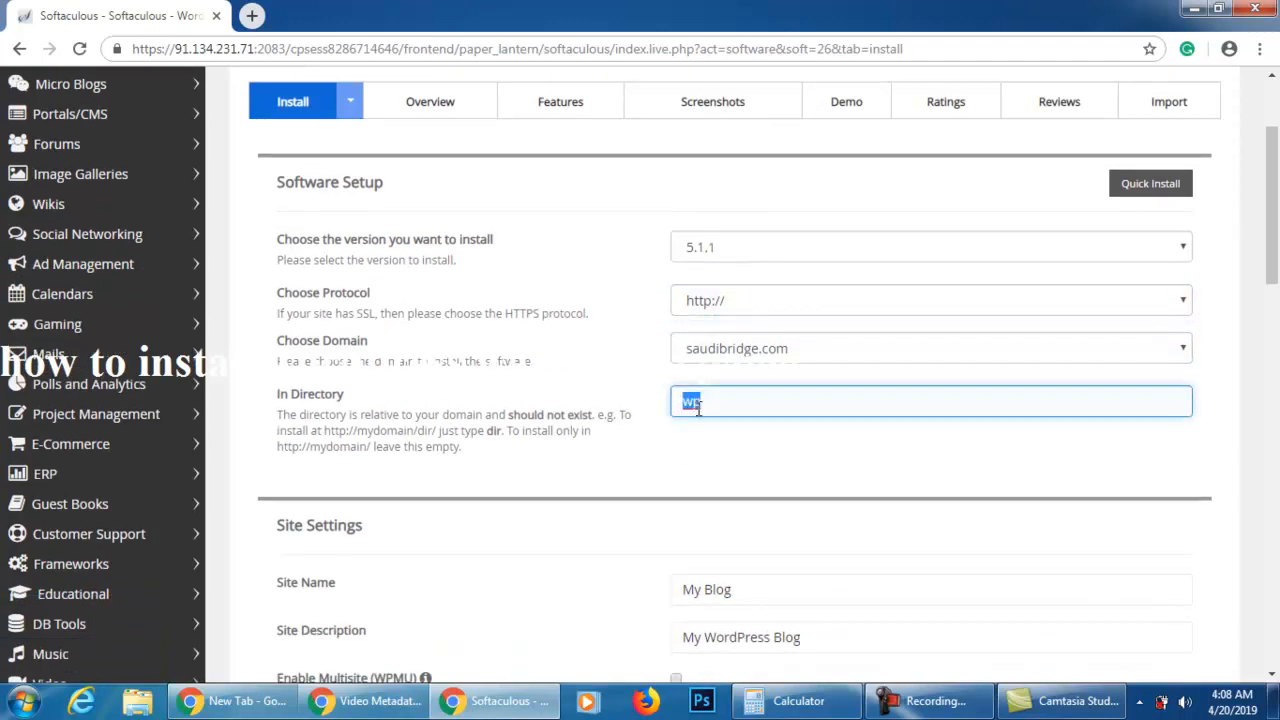
key(BackSpace)
scroll(565, 413, down, 1)
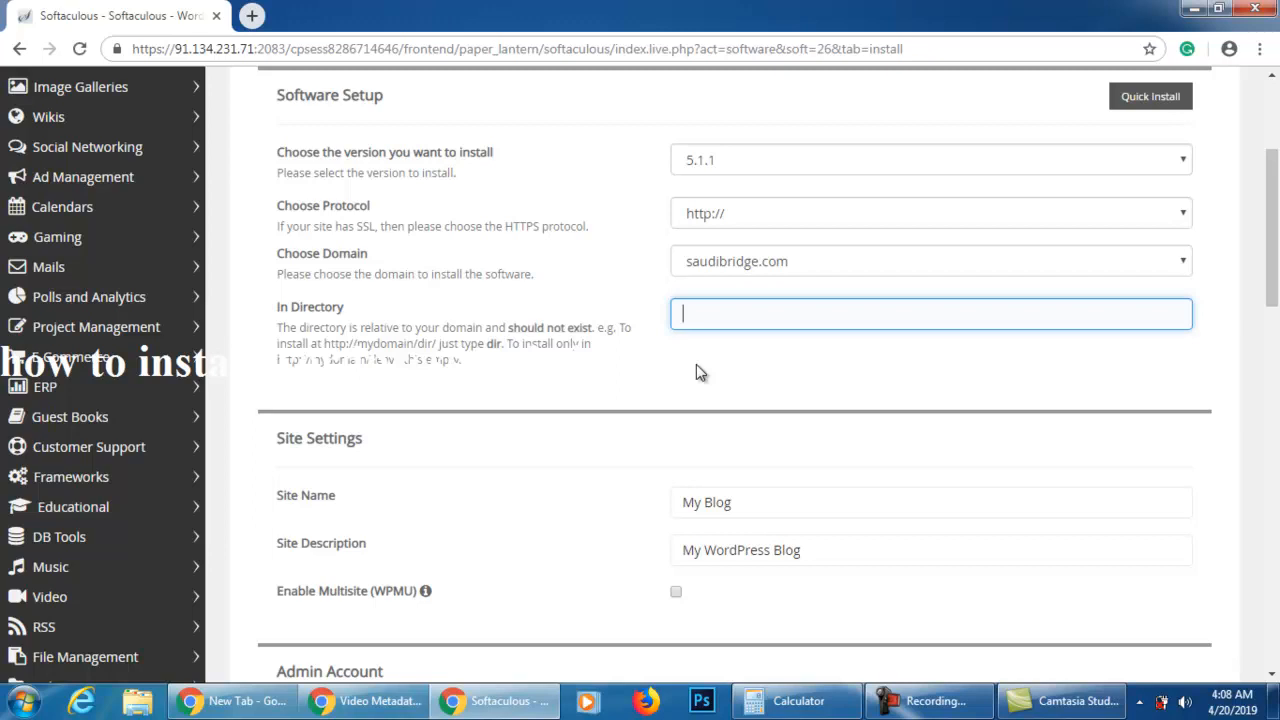
scroll(700, 372, down, 1)
text(002n)
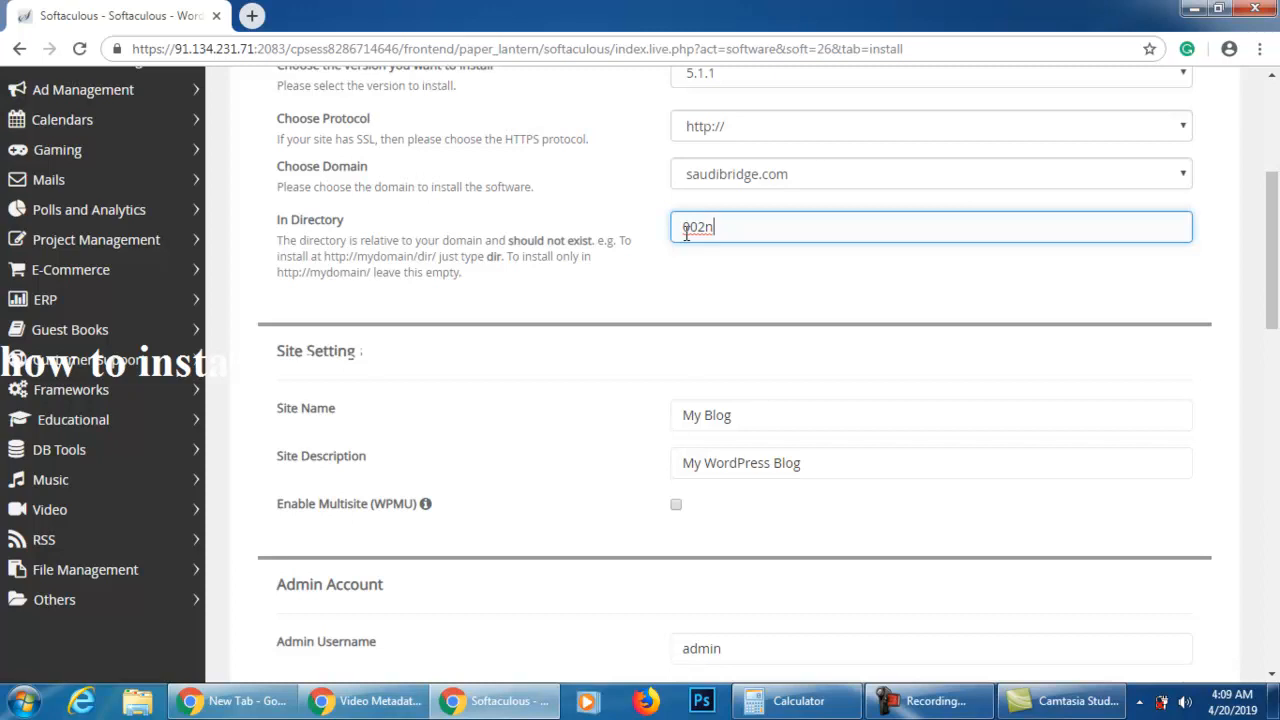
Review the site name, site description and admin username fields in the WordPress installation form
scroll(686, 232, up, 1)
scroll(609, 434, down, 2)
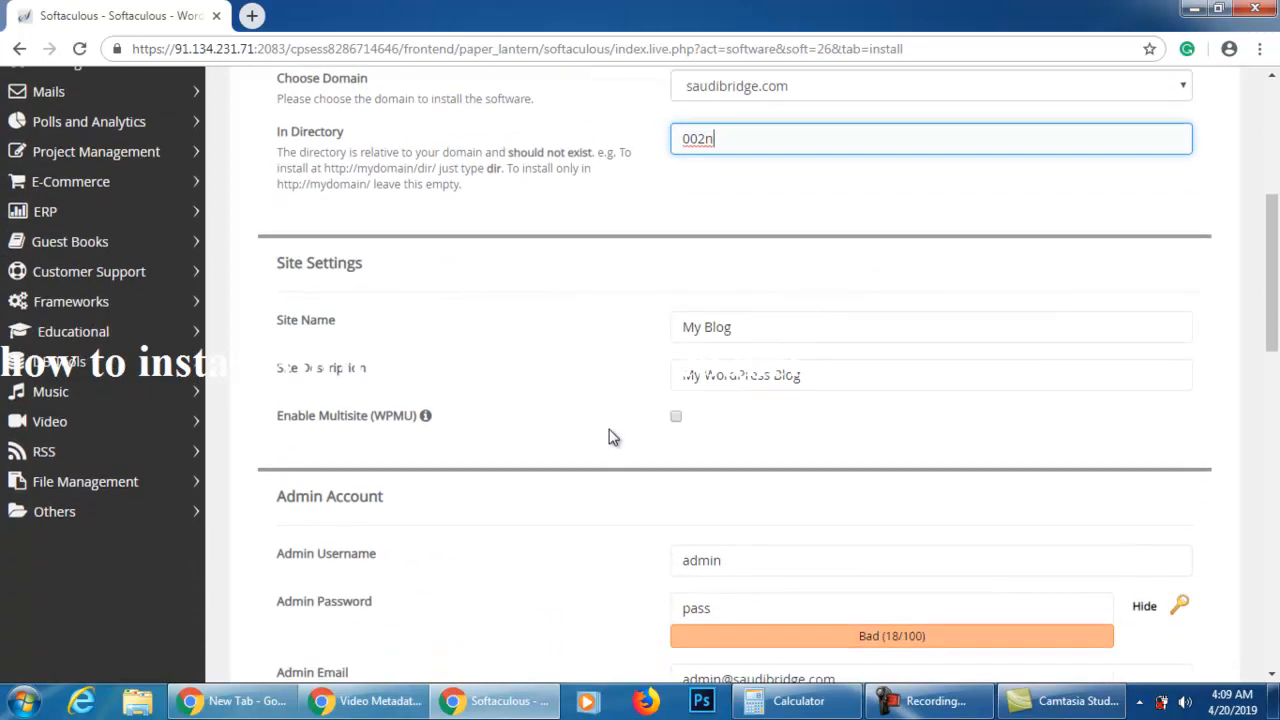
click(755, 337)
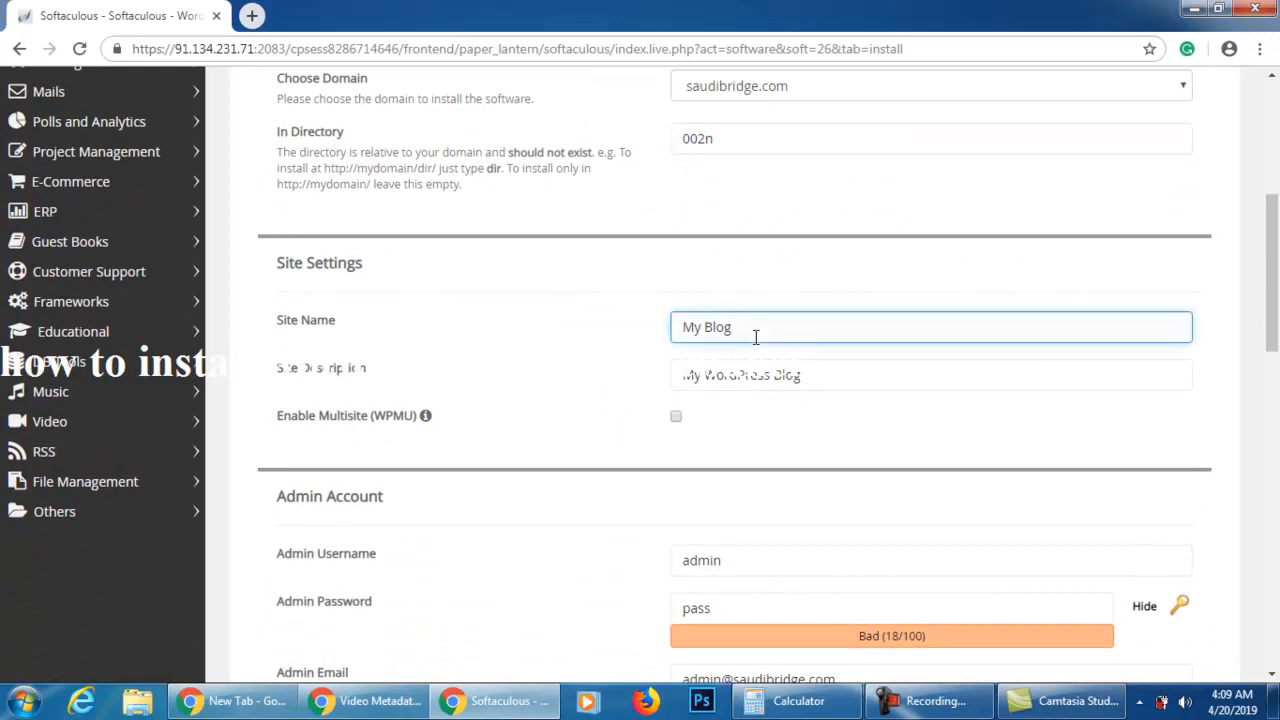
double_click(707, 330)
click(678, 330)
triple_click(678, 328)
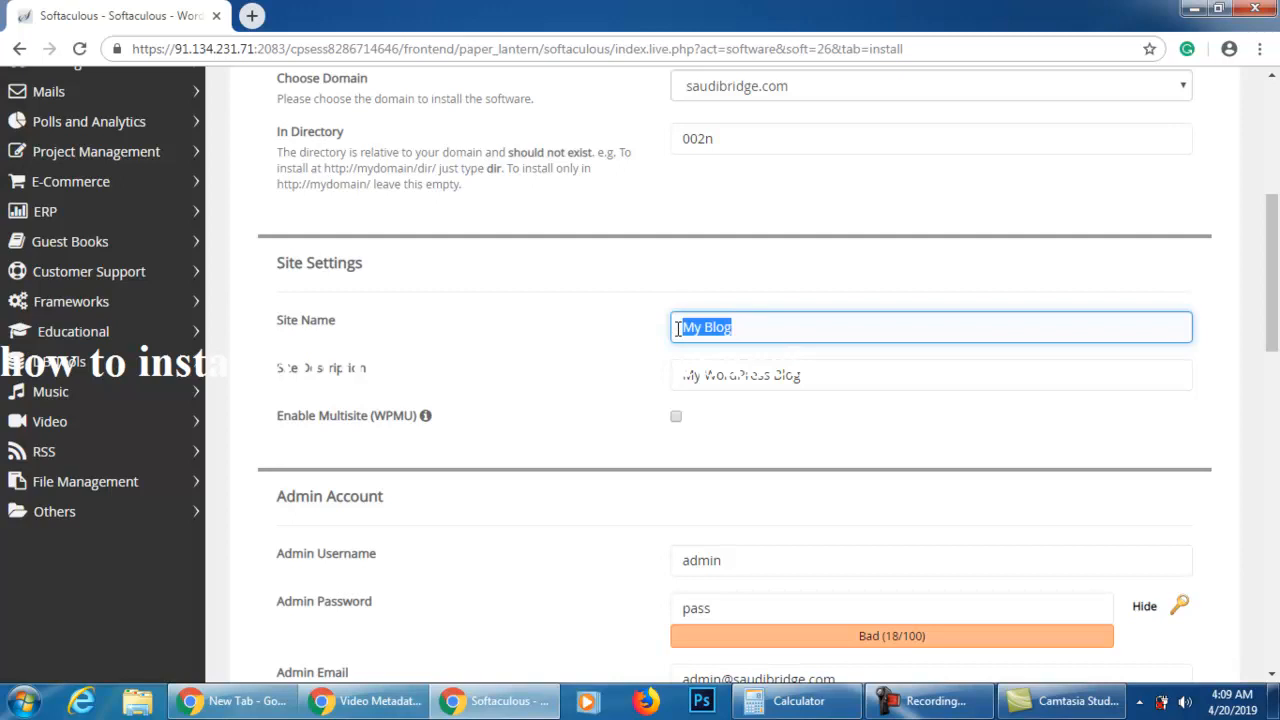
click(700, 385)
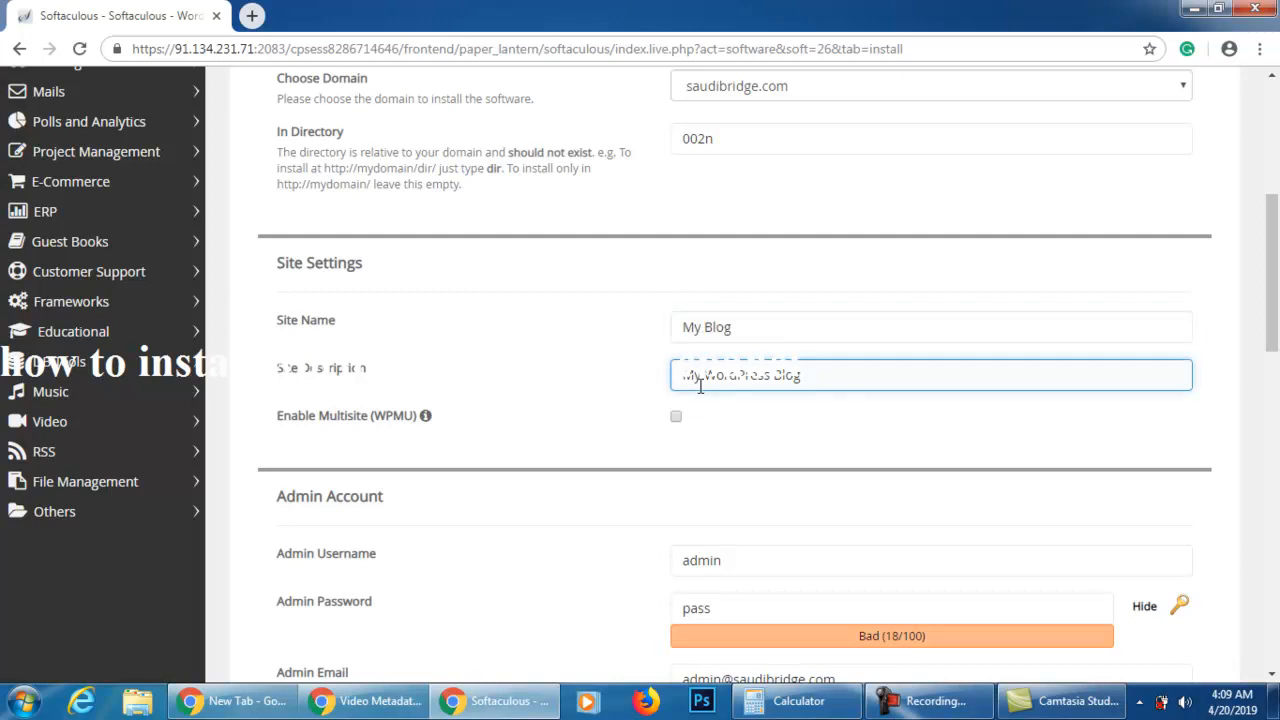
scroll(545, 500, down, 1)
double_click(694, 466)
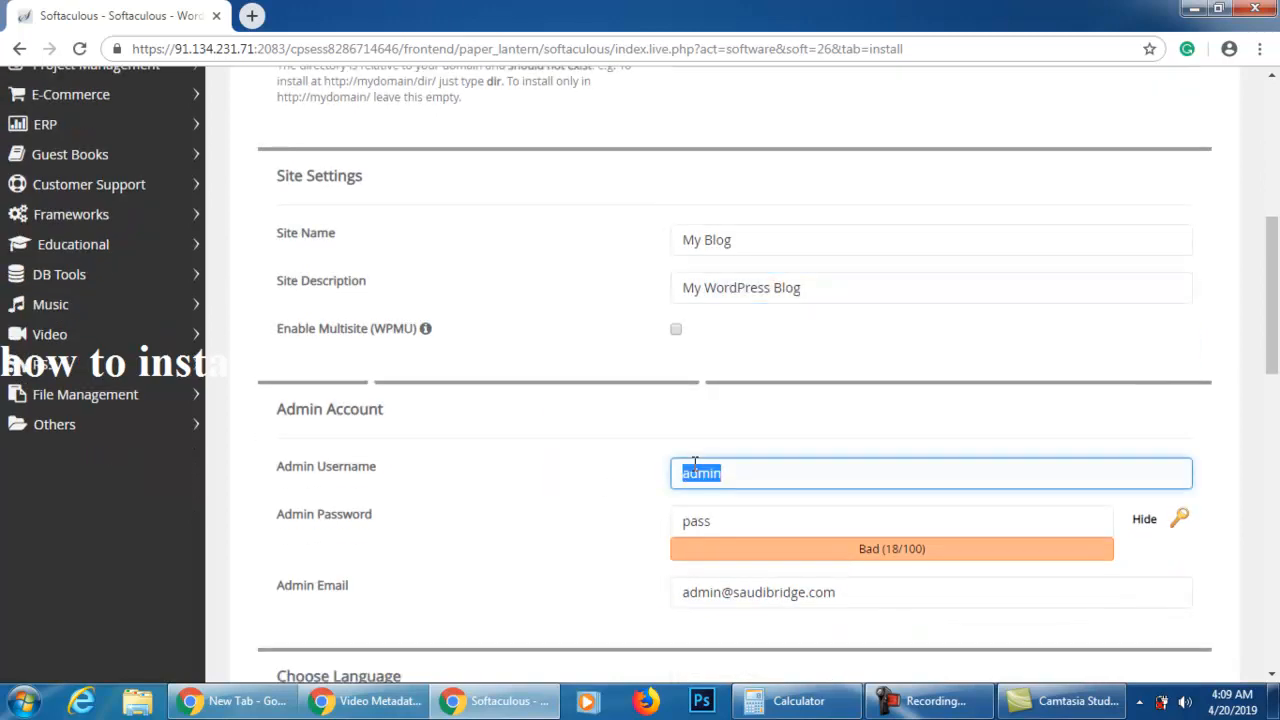
Mask the admin password field and replace the default entry with a new admin password
scroll(606, 475, down, 1)
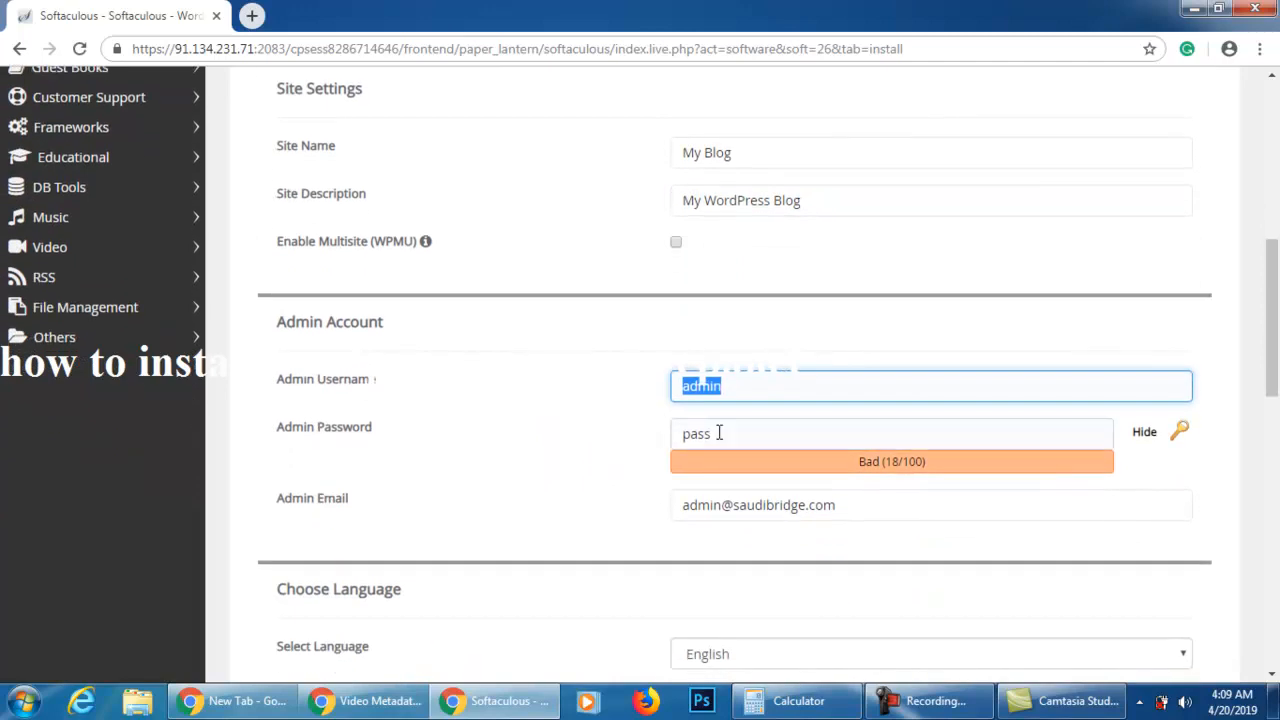
double_click(735, 433)
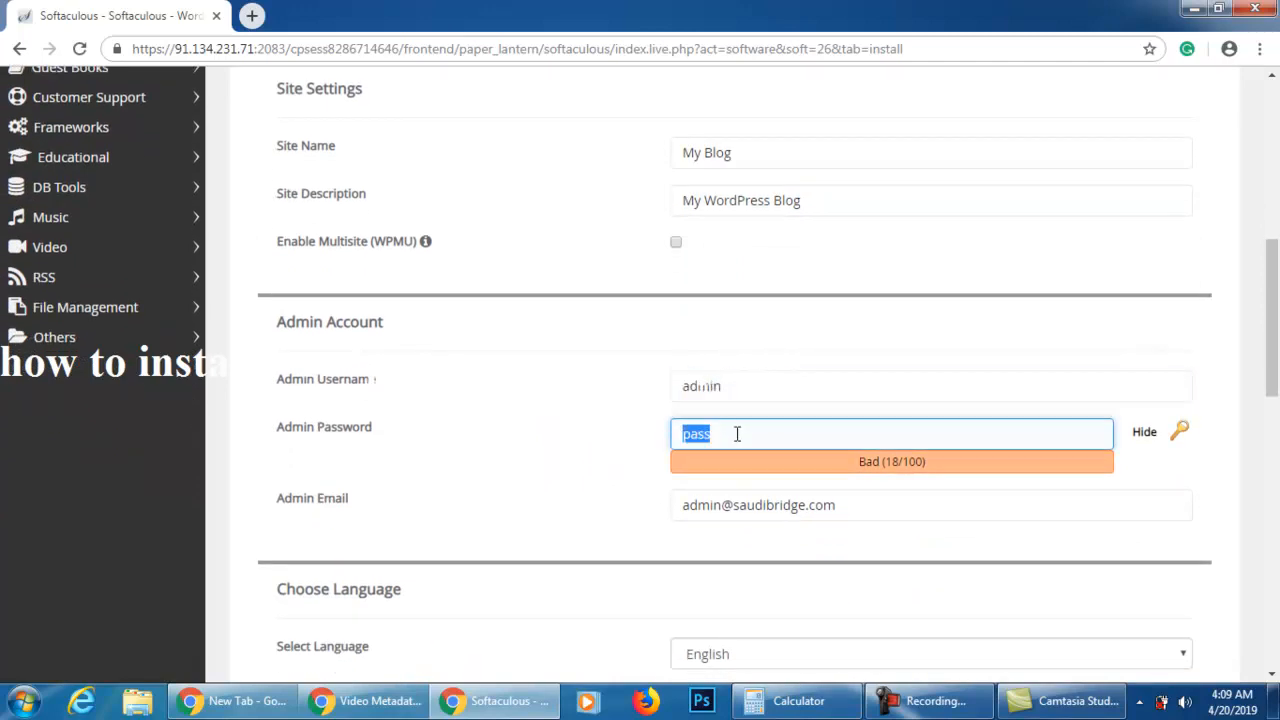
text(oo)
key(BackSpace)
key(BackSpace)
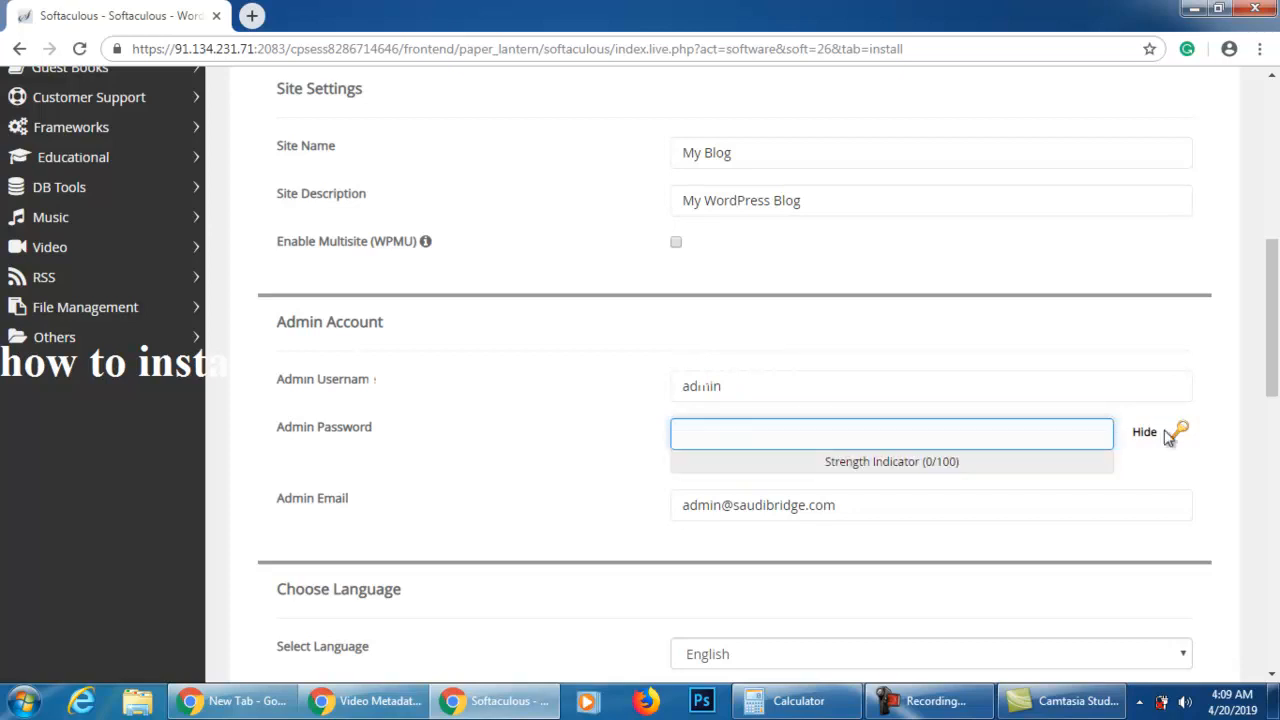
click(1141, 432)
text(••••)
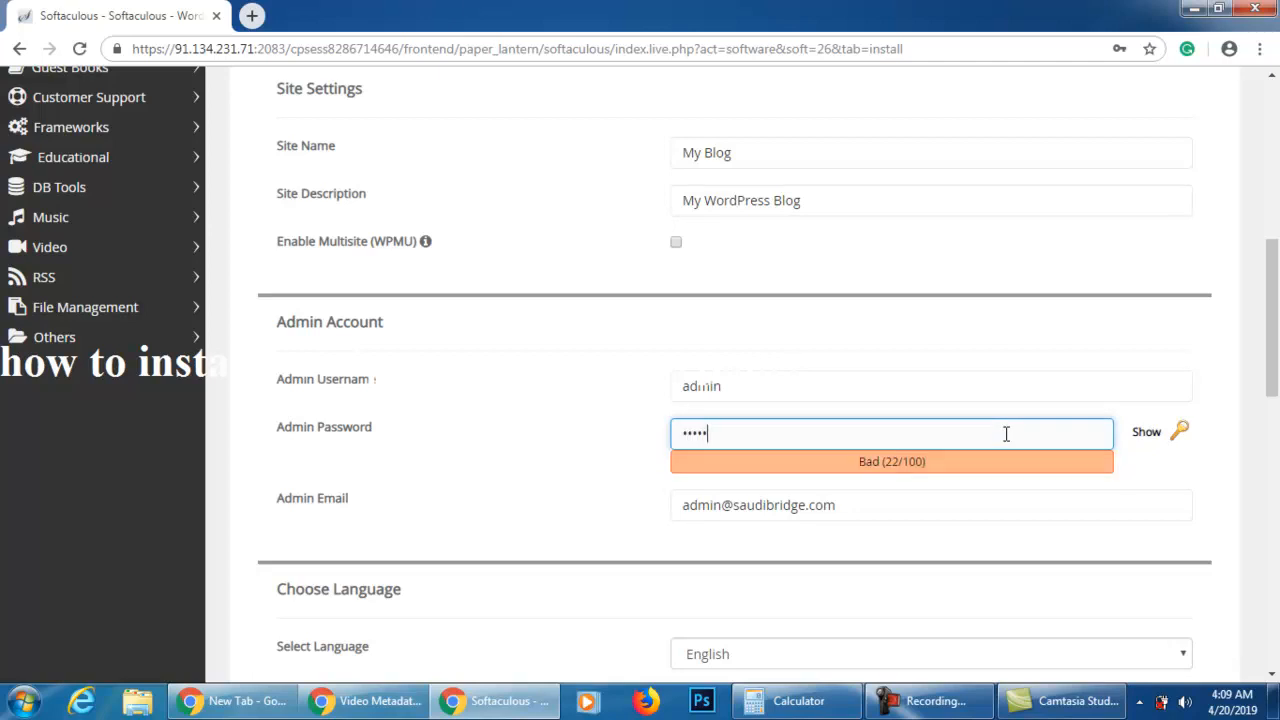
text(•••••)
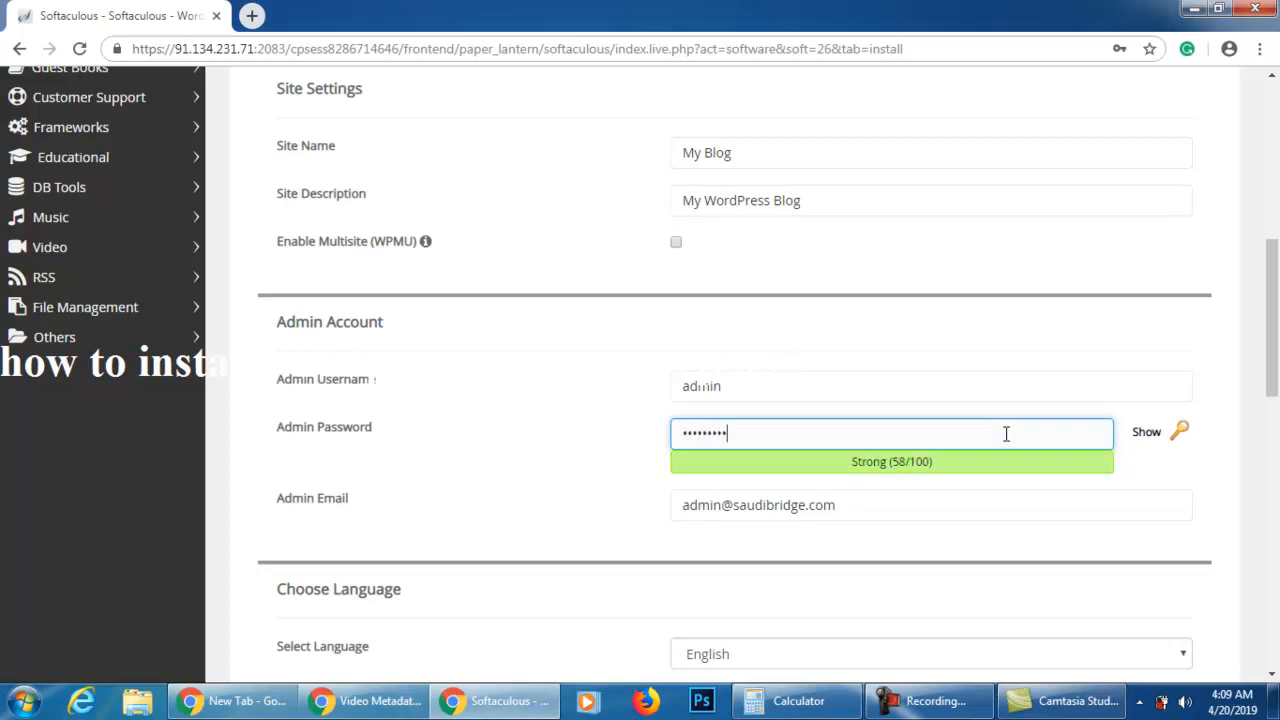
Replace the default admin email with the site administrator's e-mail address
double_click(774, 505)
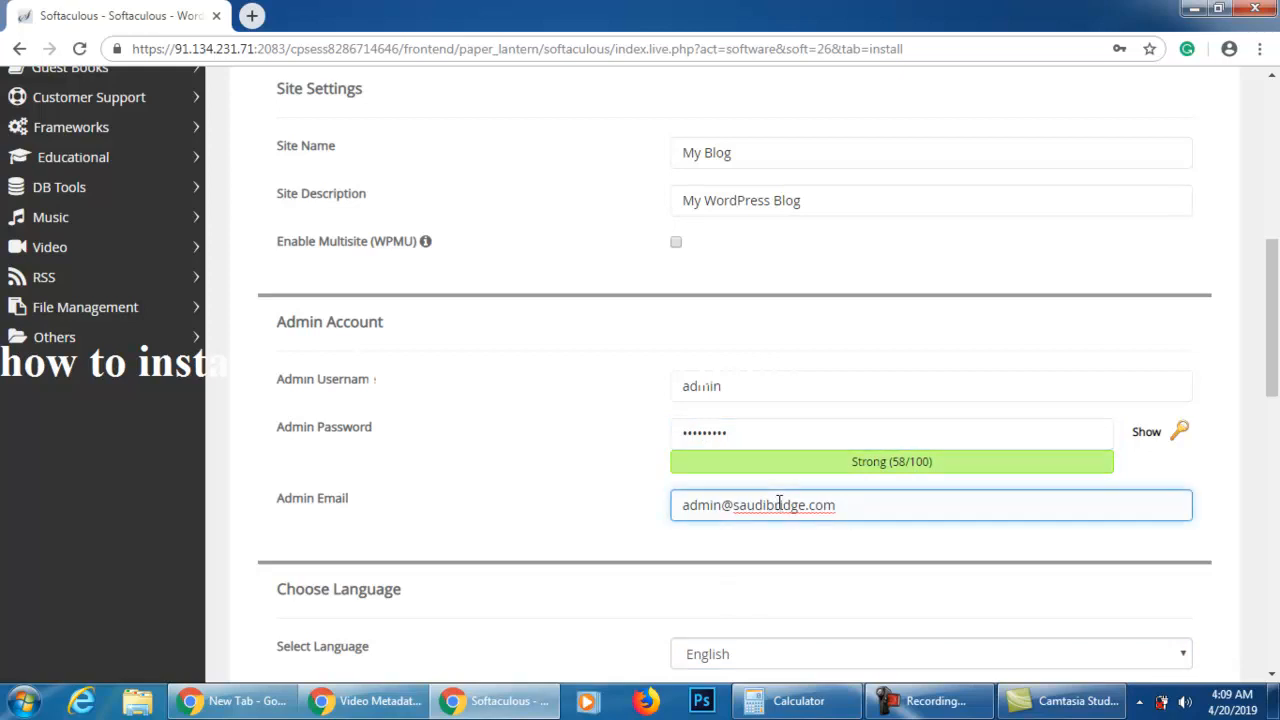
triple_click(778, 505)
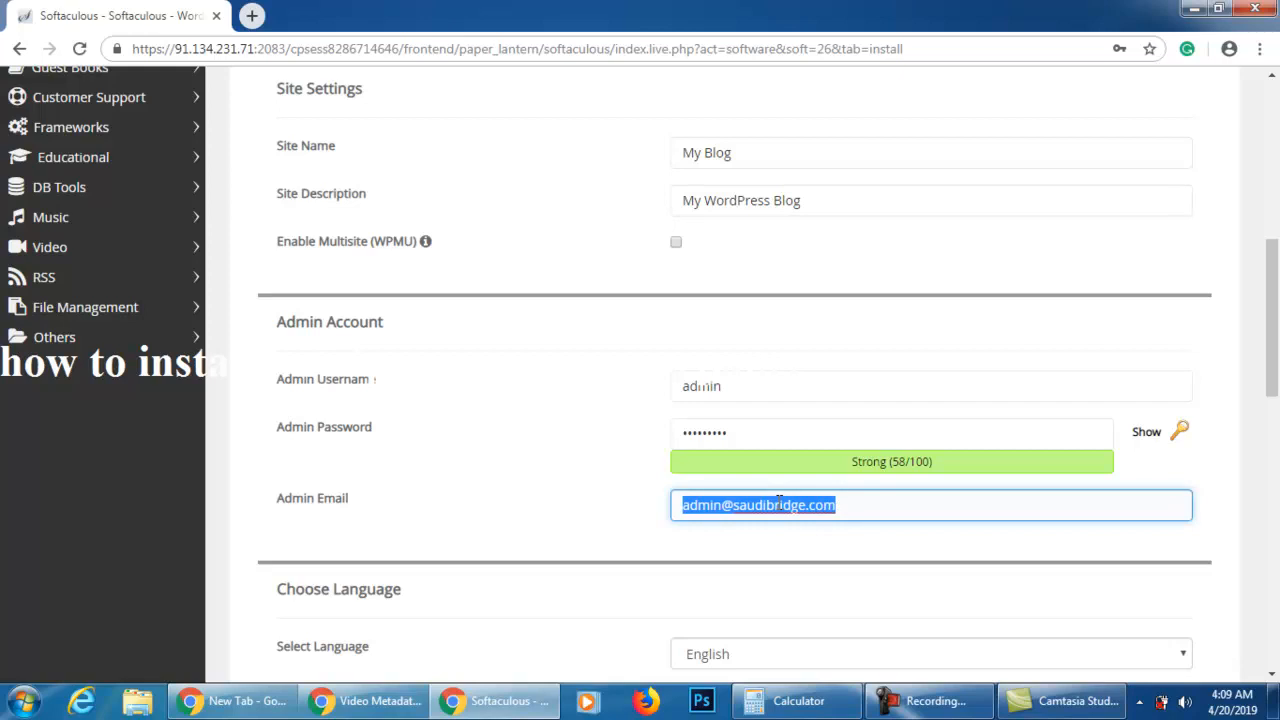
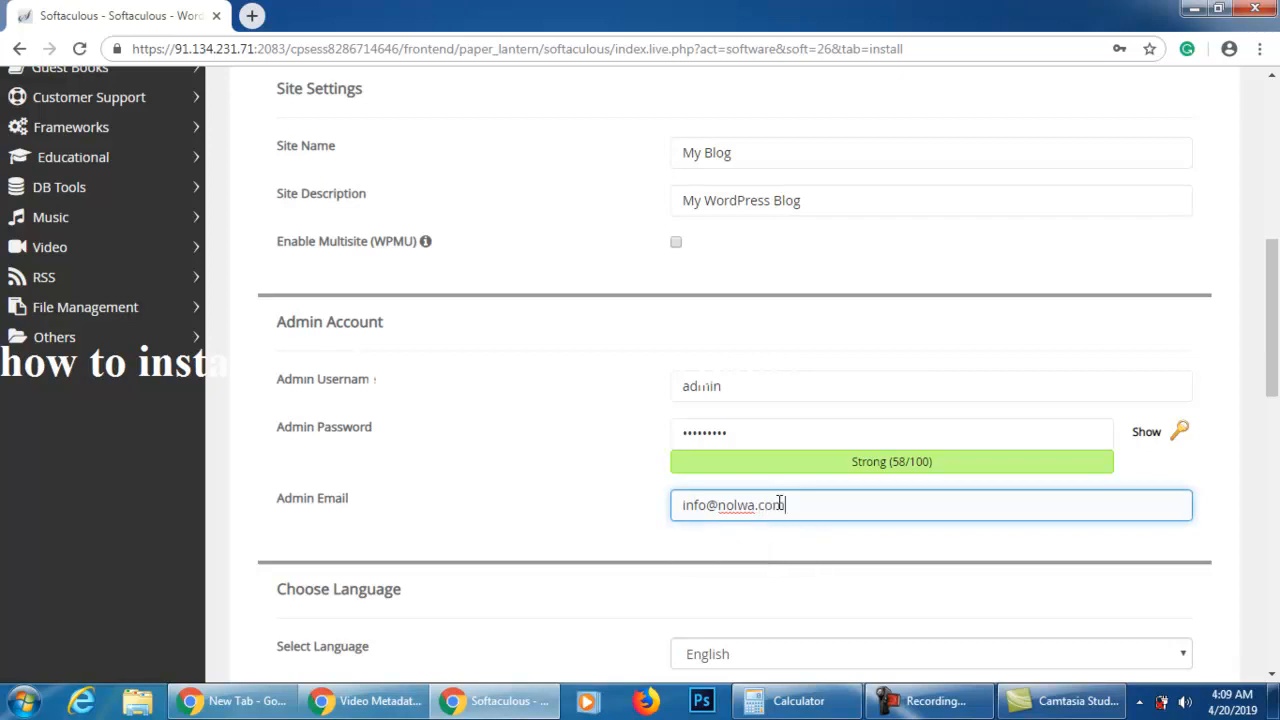
key(Tab)
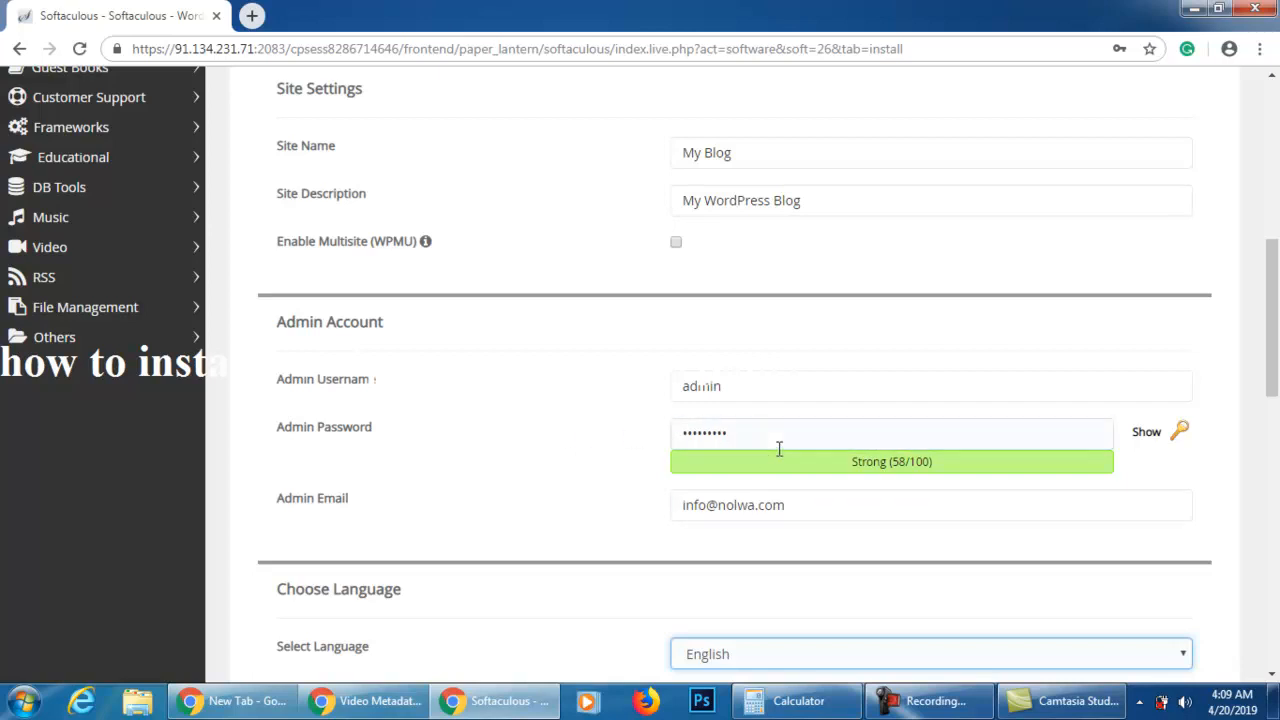
Submit the WordPress installation and dismiss the browser's offer to save the password
scroll(689, 400, down, 9)
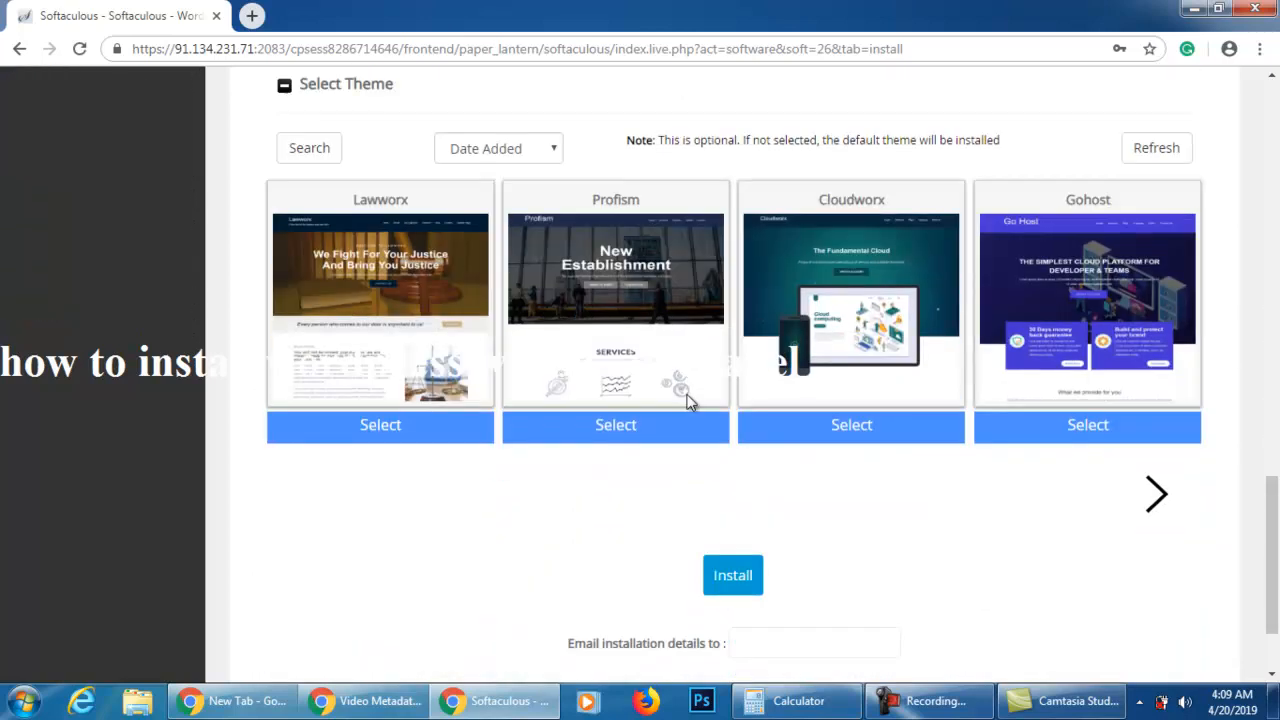
scroll(689, 400, down, 1)
click(725, 456)
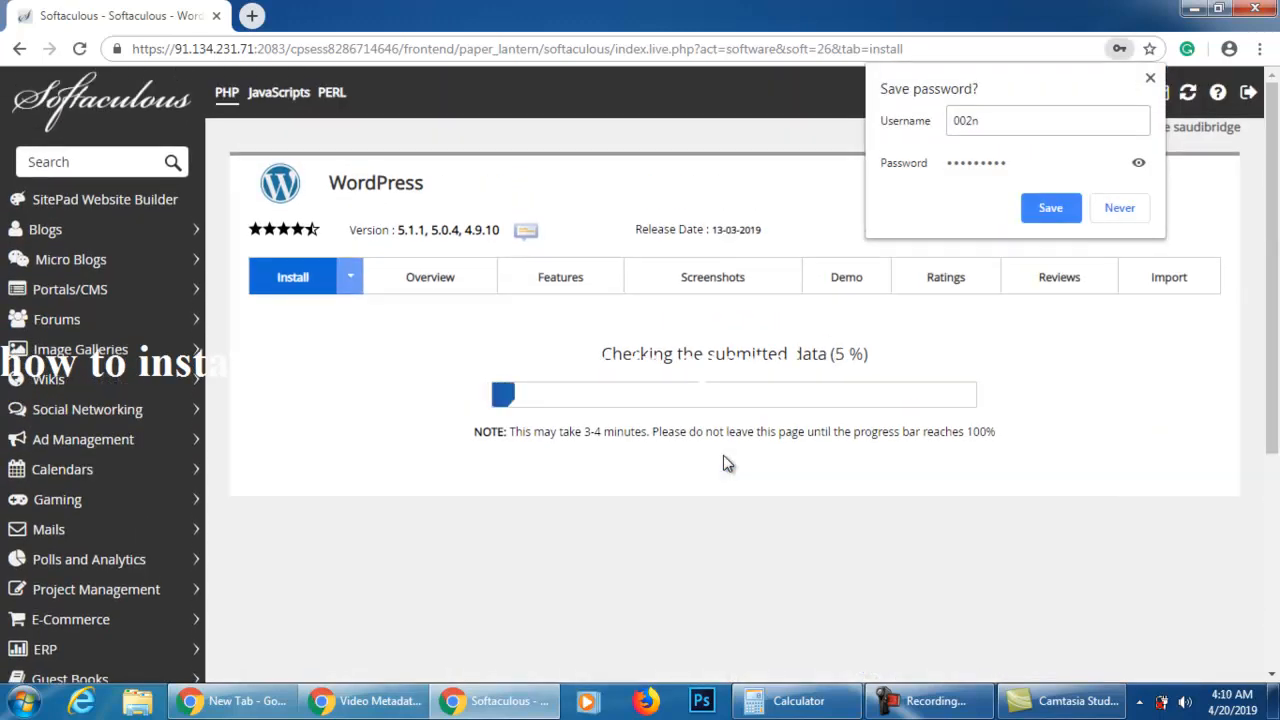
click(1151, 80)
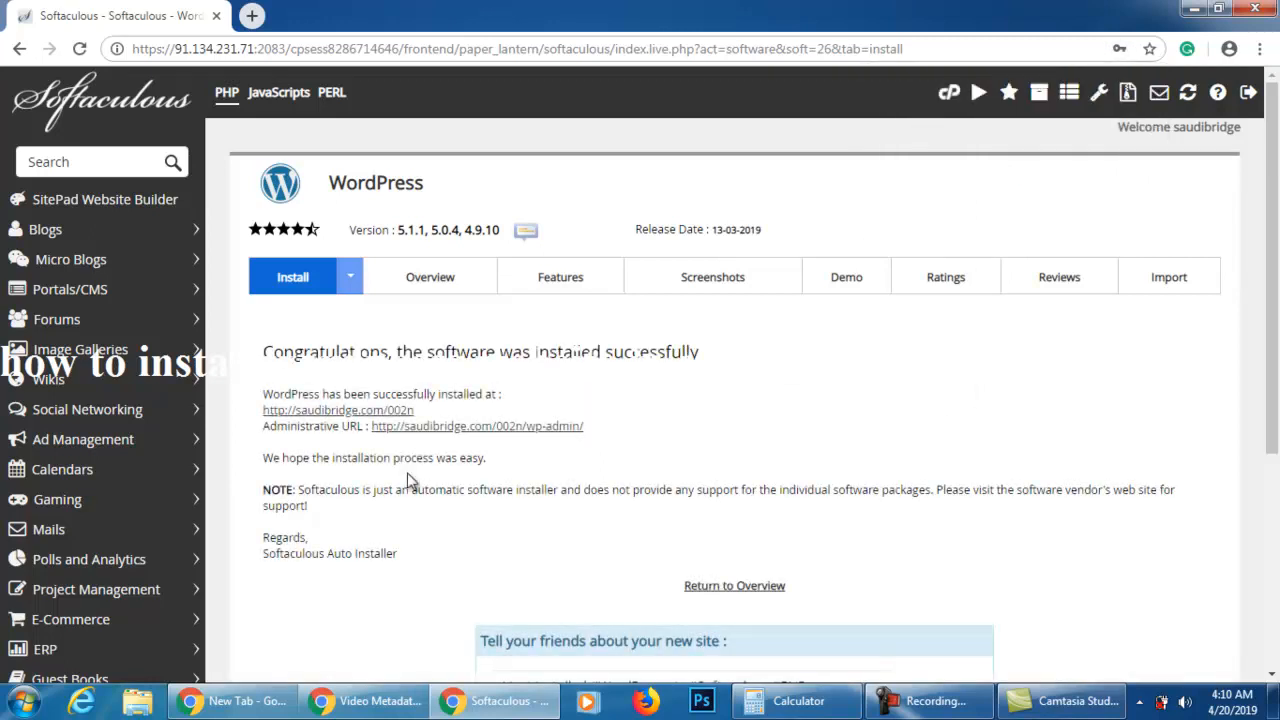
Open the installed site's link ending in 002n in a new browser tab and view it
right_click(408, 411)
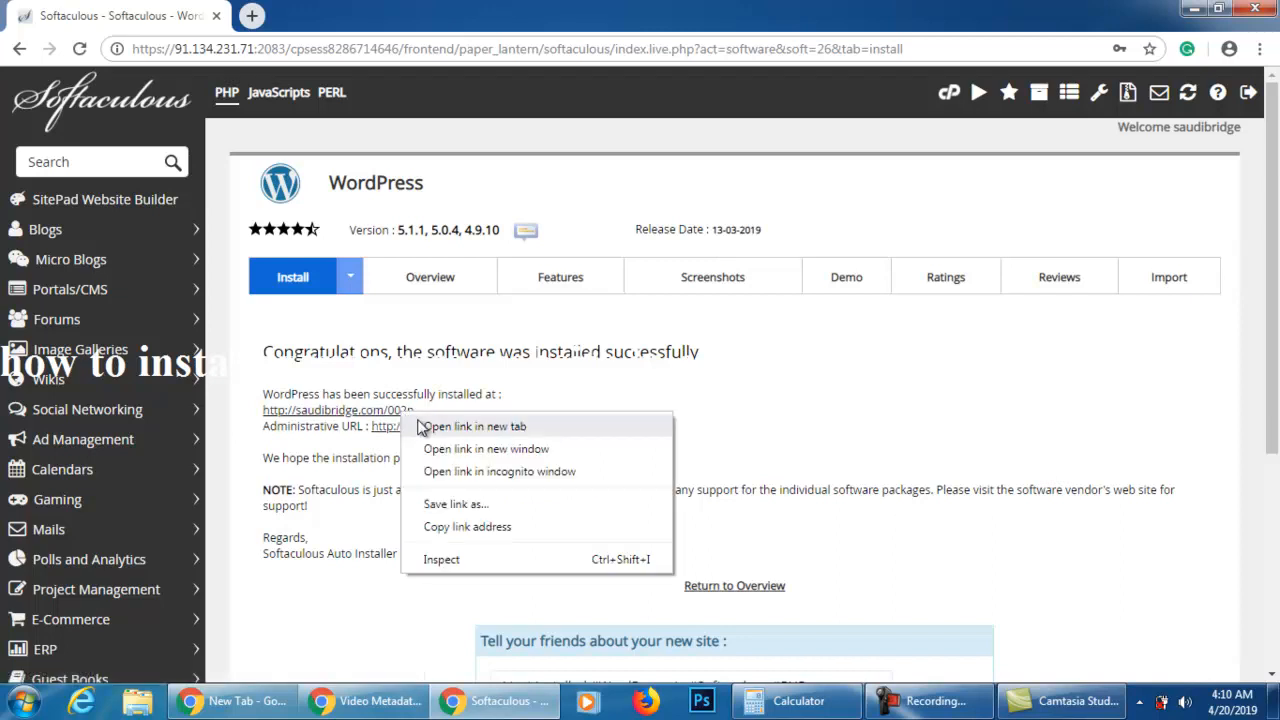
click(460, 424)
click(394, 15)
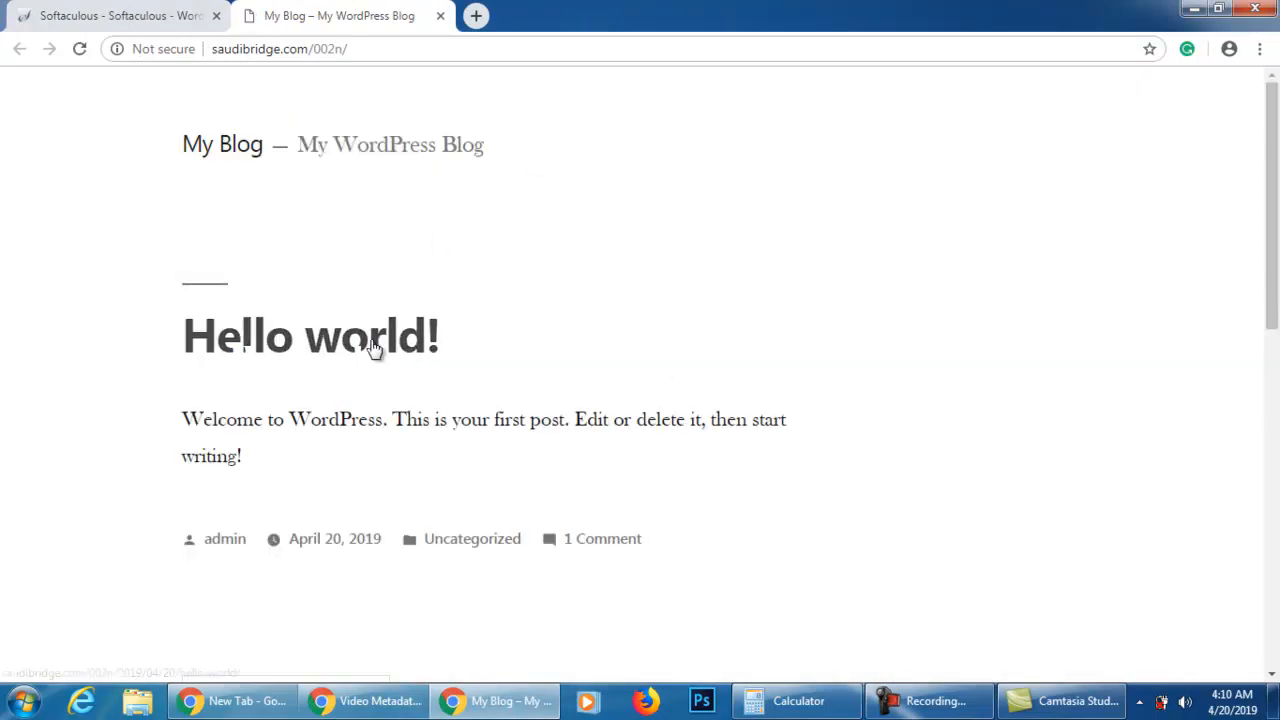
Return to the Softaculous installation page and open the administrative URL ending in 002n/wp-admin/ in a new browser tab
click(100, 16)
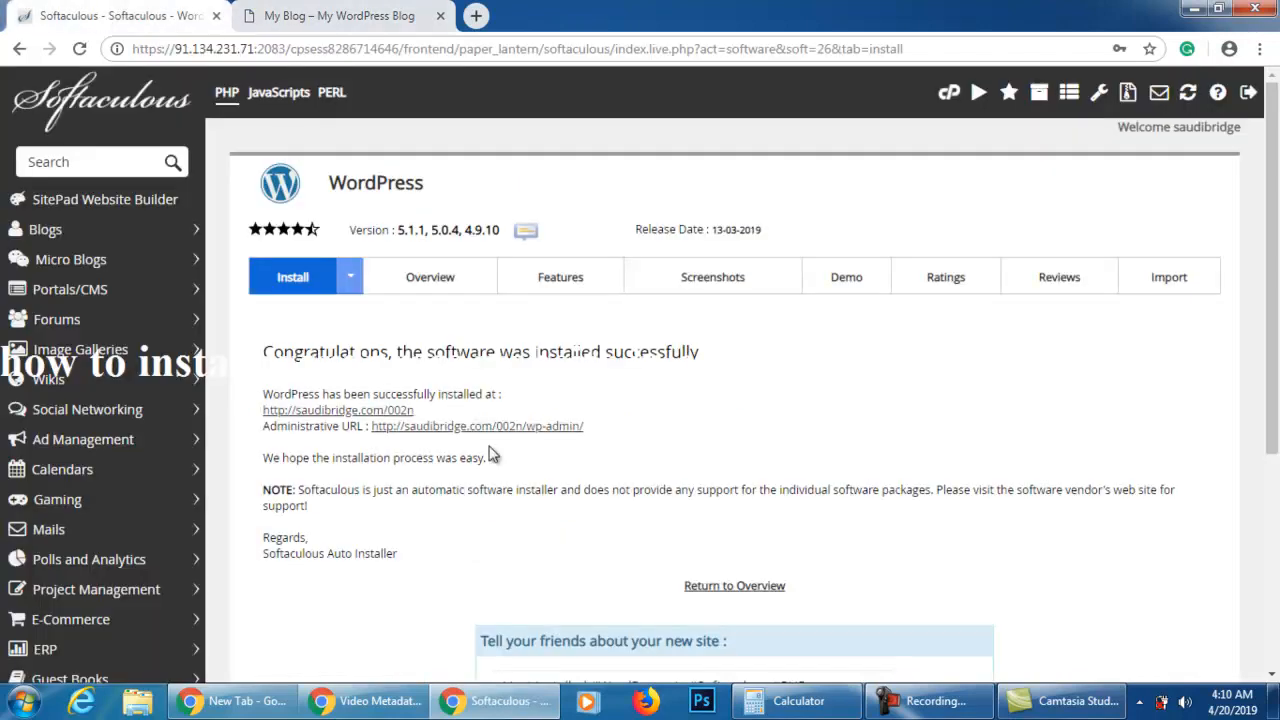
right_click(520, 430)
click(528, 440)
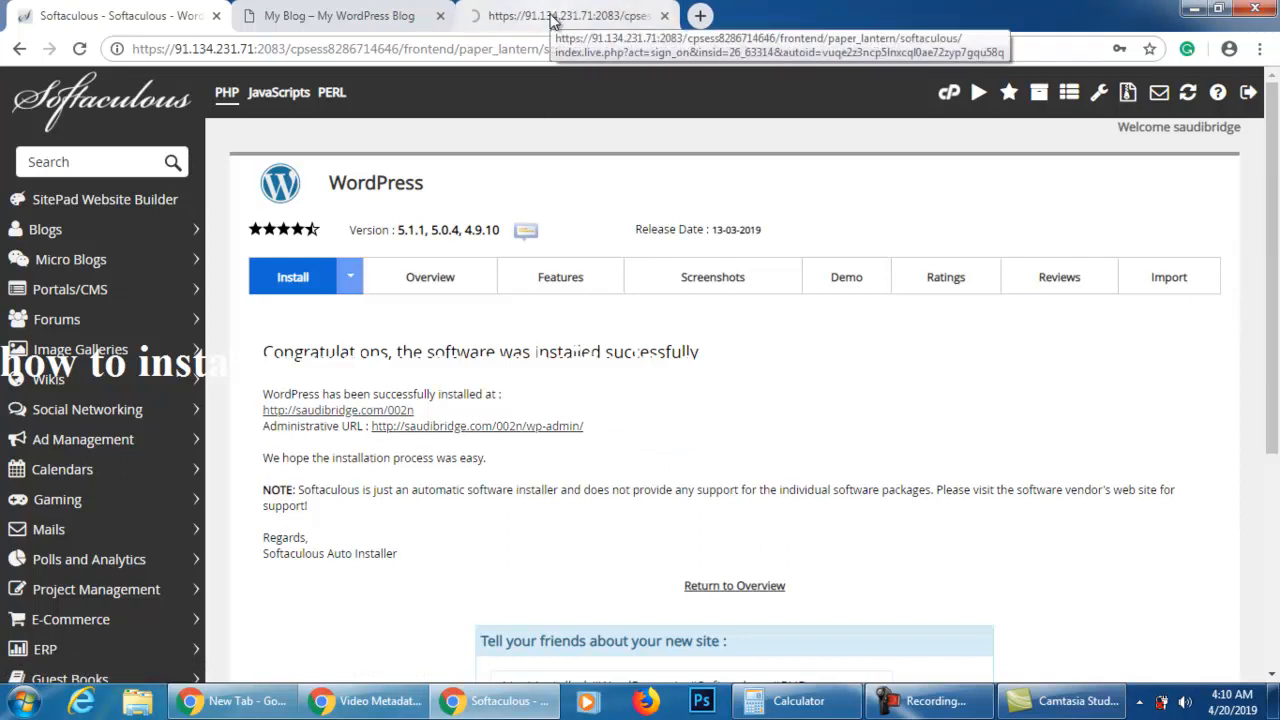
Return to the WordPress overview in Softaculous and review the list of current installations
click(701, 590)
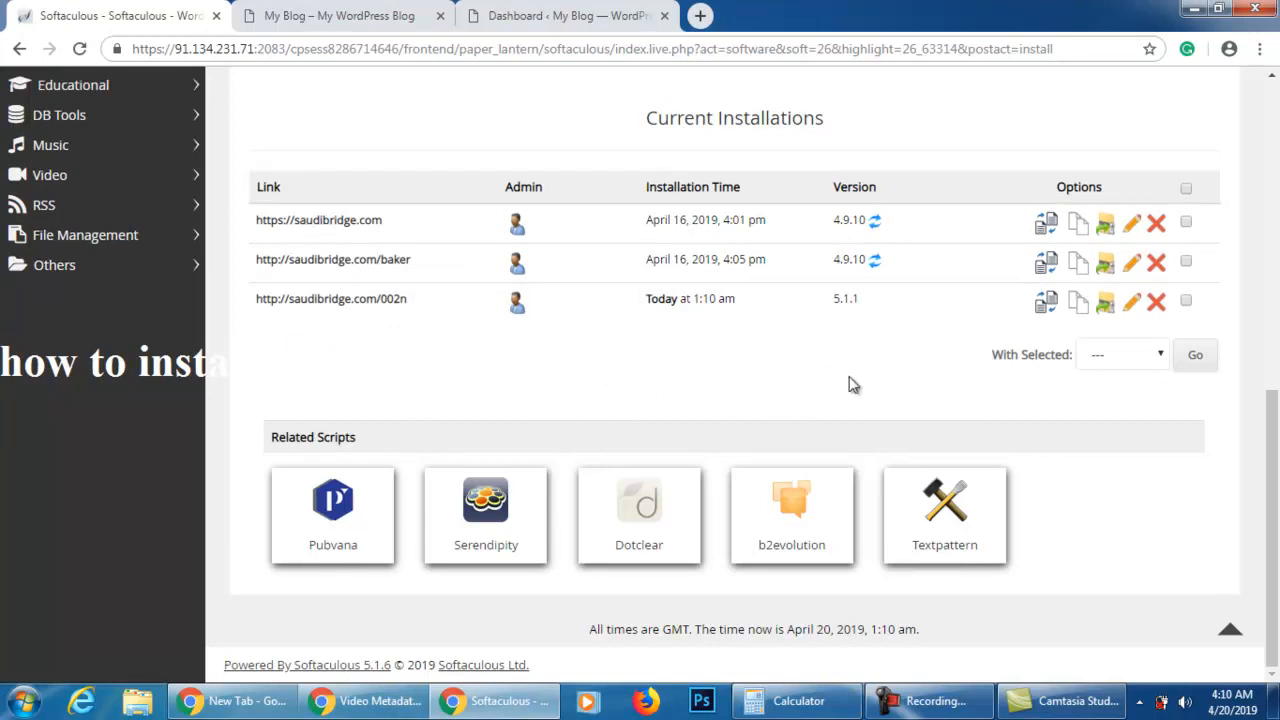
scroll(552, 378, up, 10)
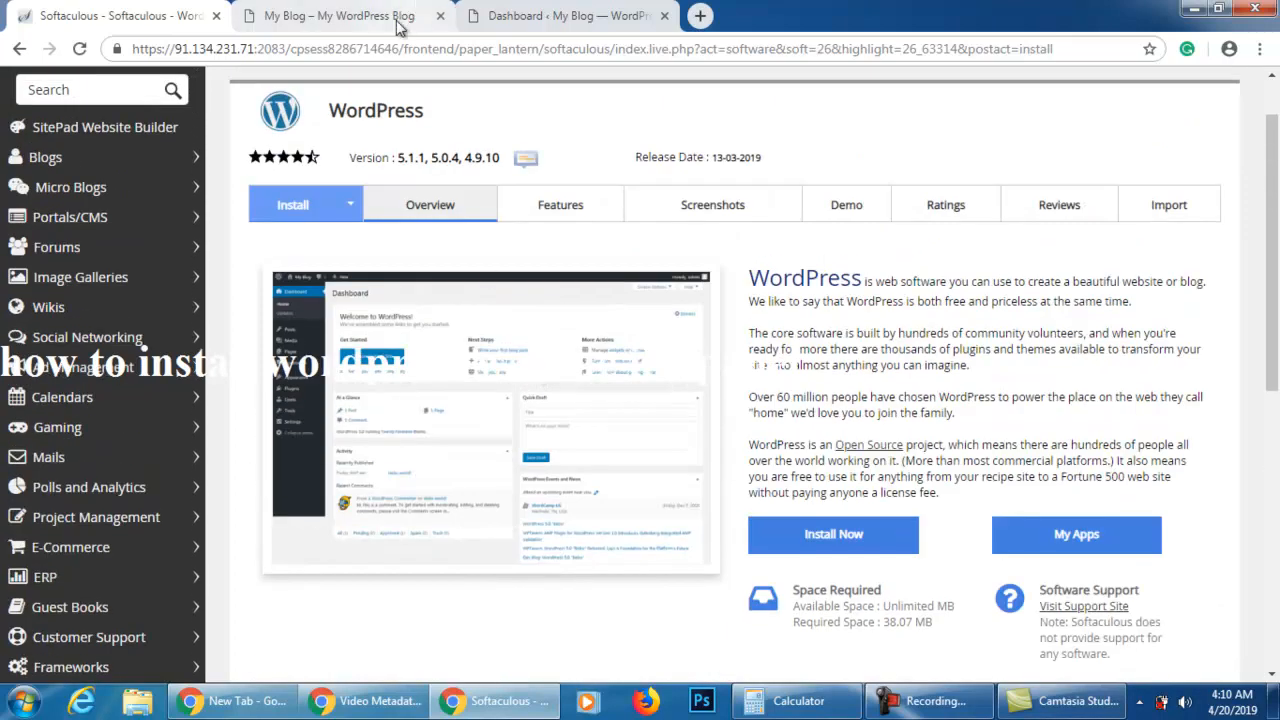
Switch to the new site's WordPress admin dashboard and dismiss the Personal Data and Privacy notice
click(397, 20)
click(551, 18)
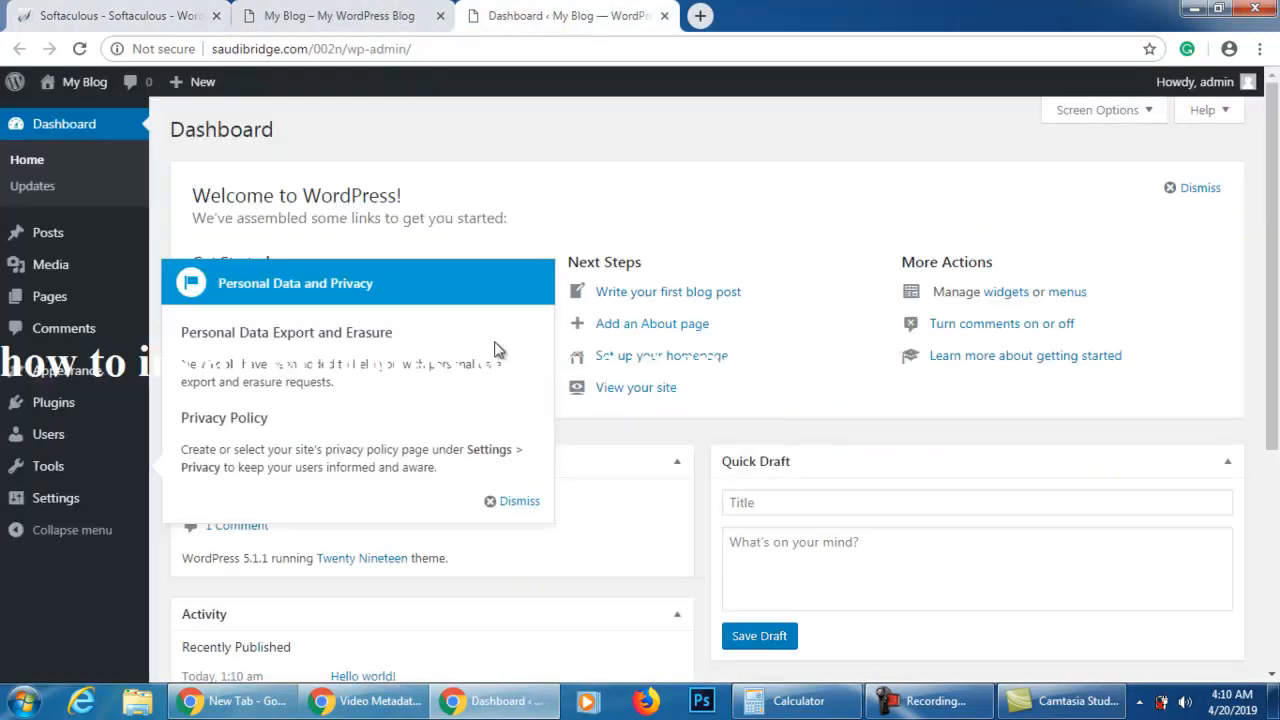
click(519, 503)
mouse_move(22, 480)
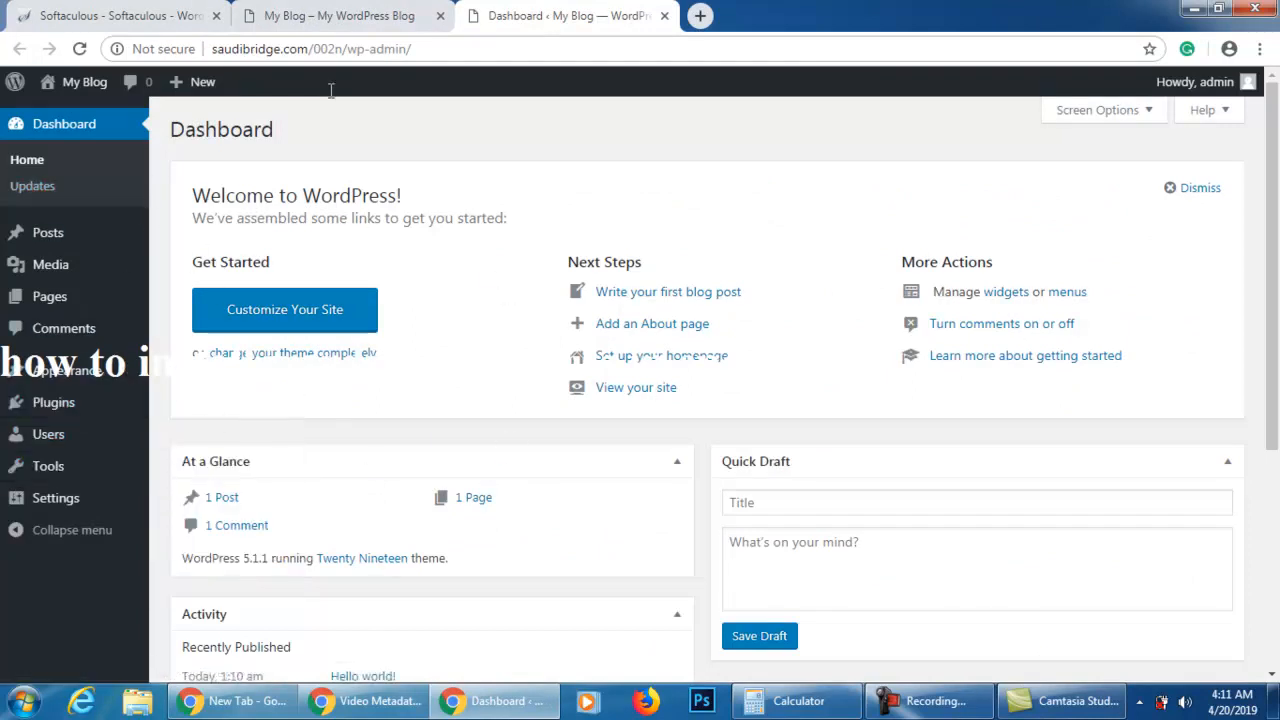
Review the open blog site and the Softaculous overview page, ending on the WordPress admin dashboard
click(350, 18)
click(128, 18)
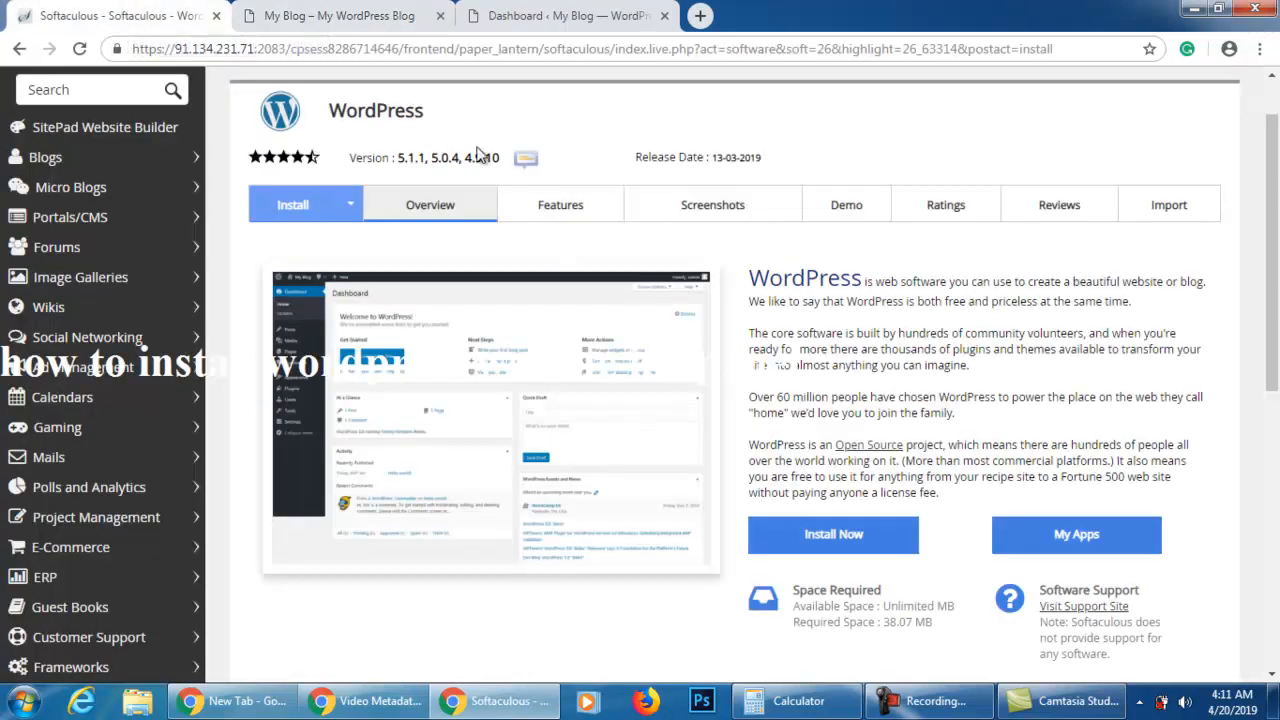
click(333, 28)
click(600, 18)
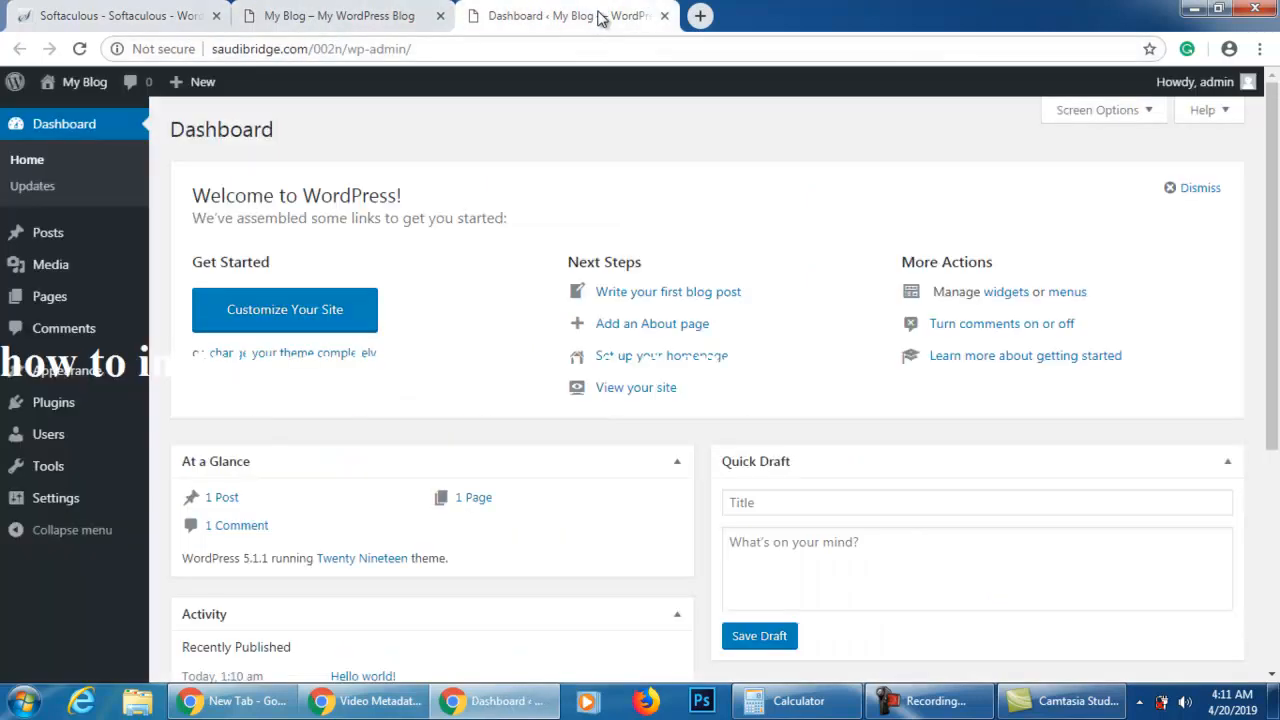